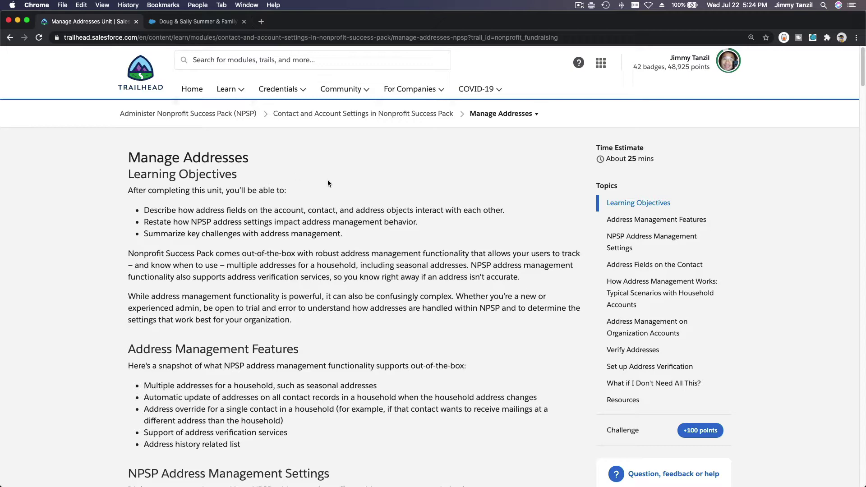
Scroll the Manage Addresses unit to the Address Management Features list and settings screenshot.
scroll(328, 181, "down", 3)
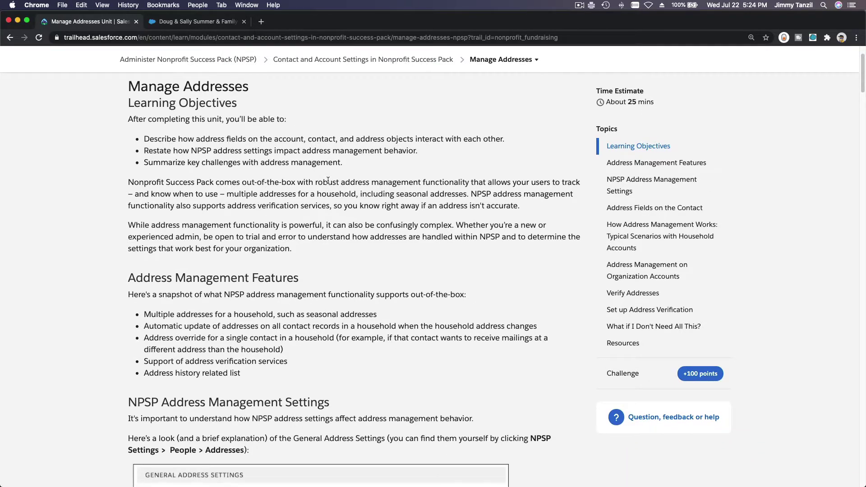
scroll(328, 181, "down", 1)
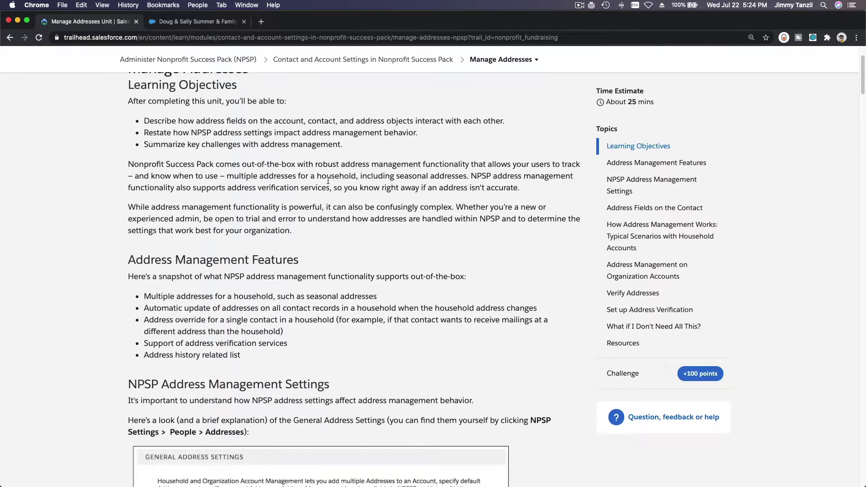
scroll(328, 181, "down", 8)
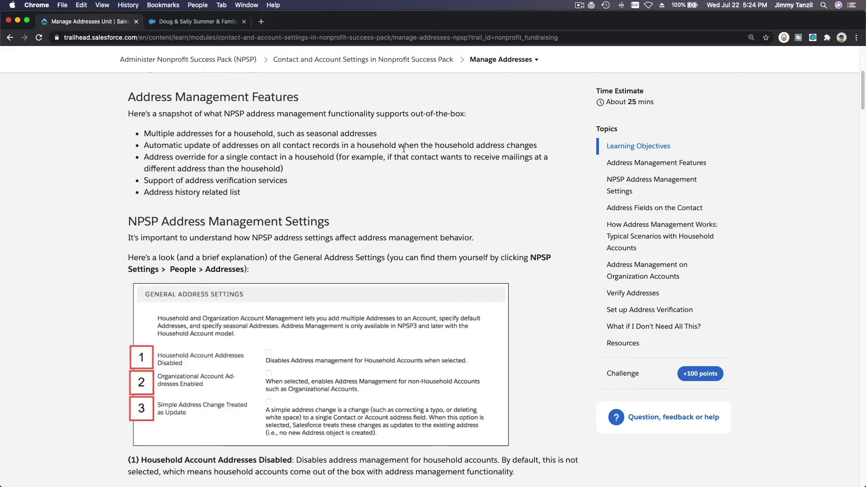
left_click_drag(435, 146, 503, 142)
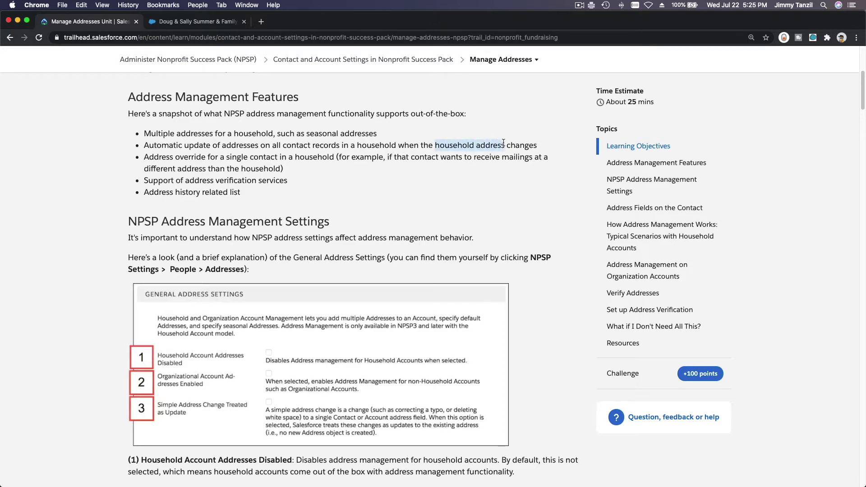
double_click(187, 158)
triple_click(187, 158)
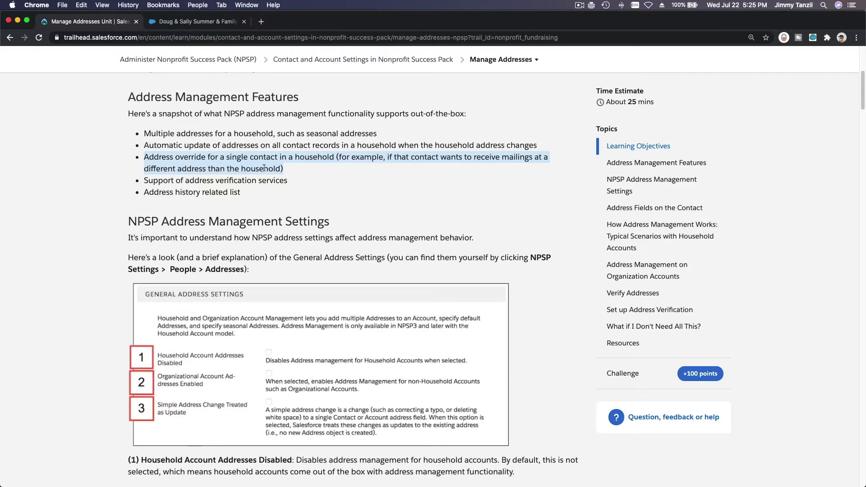
left_click(184, 185)
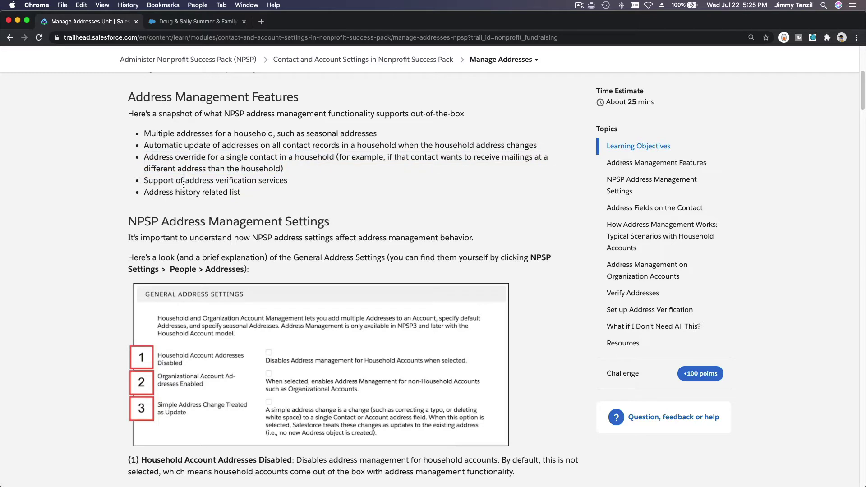
triple_click(184, 186)
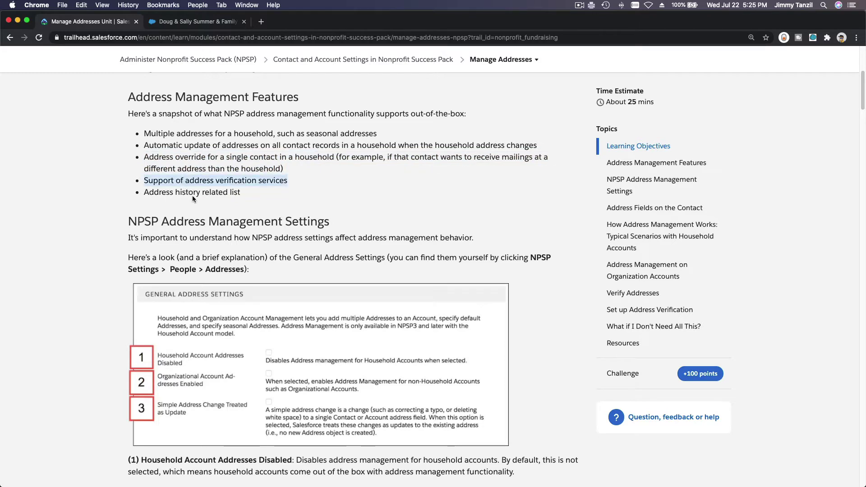
triple_click(192, 193)
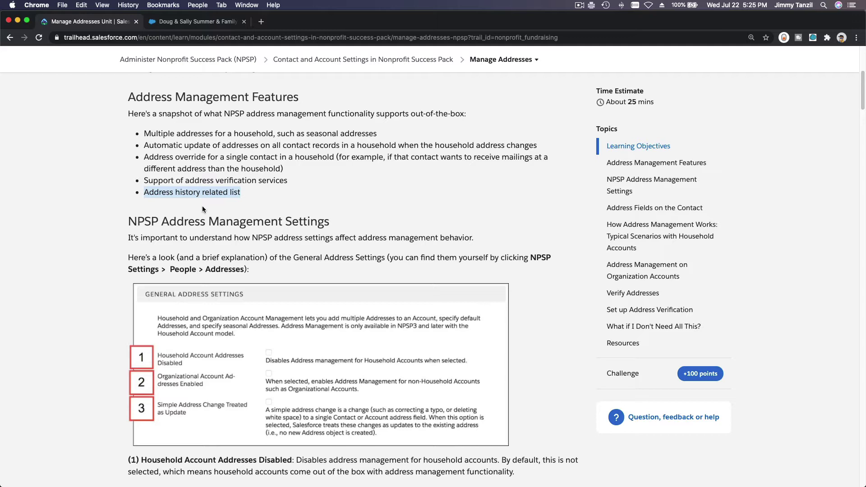
left_click(245, 199)
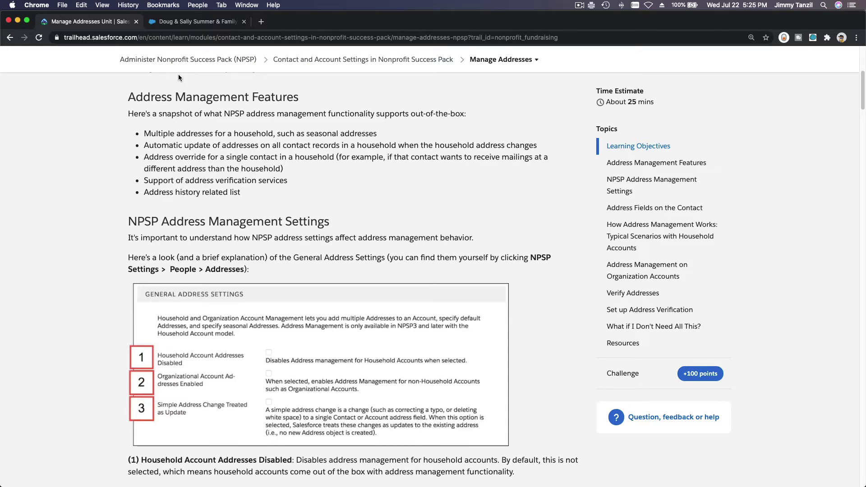
Review the household account's Details, then view its Related records showing Contacts (3).
left_click(191, 23)
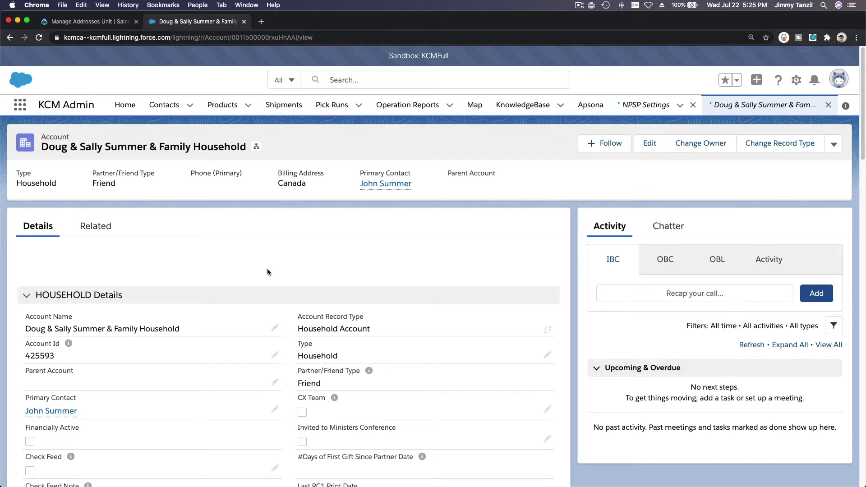
scroll(267, 269, "down", 3)
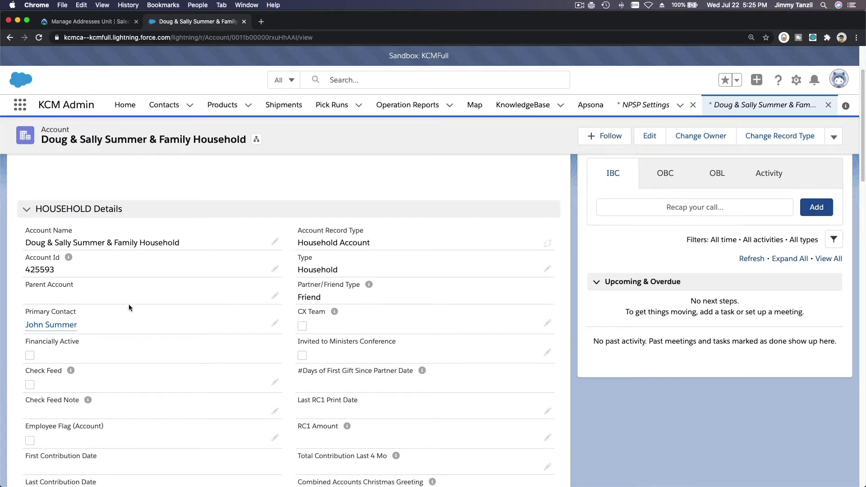
scroll(203, 274, "down", 10)
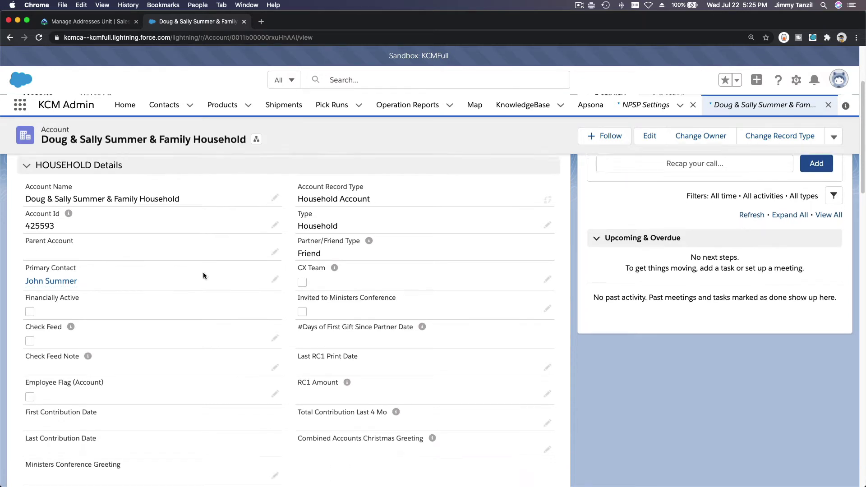
scroll(203, 275, "down", 5)
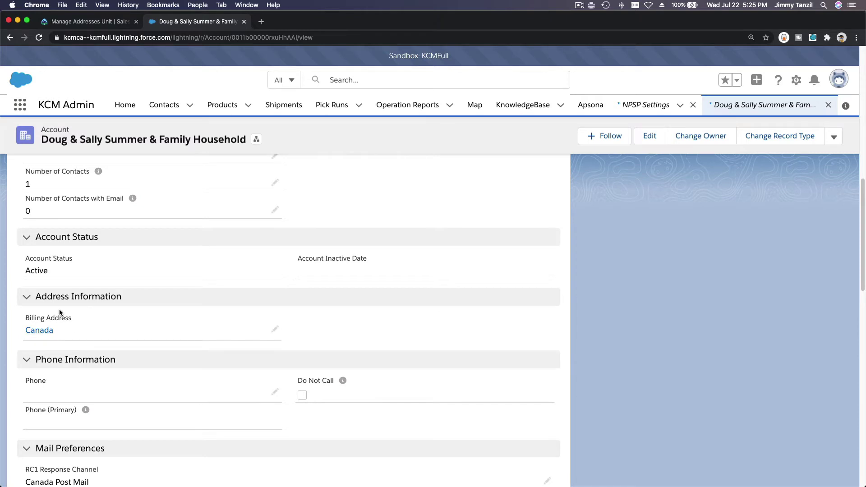
scroll(109, 326, "up", 5)
scroll(109, 323, "up", 8)
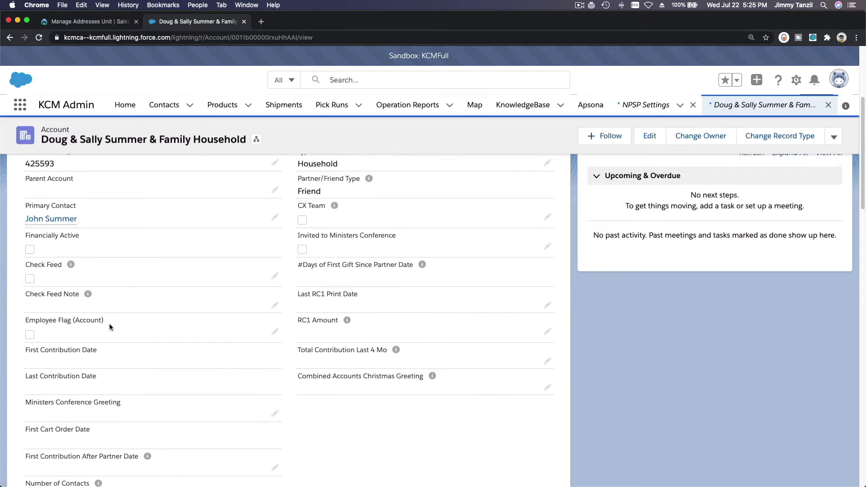
left_click(92, 232)
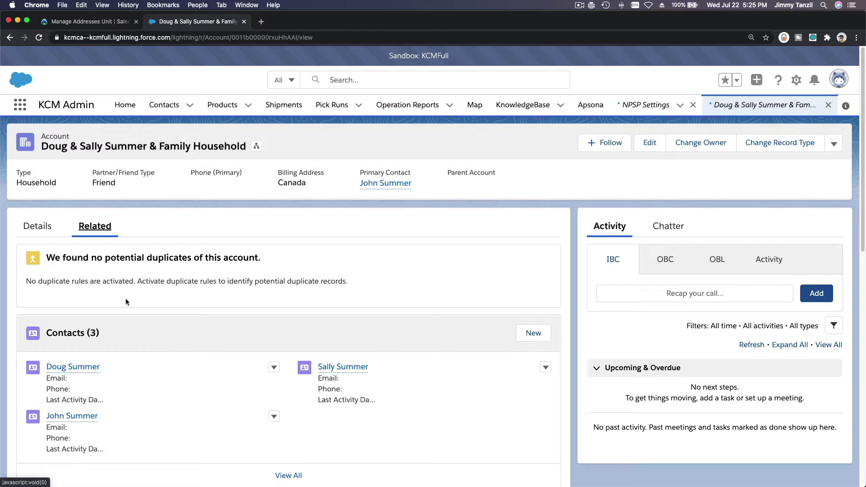
Check the first household contact's Home mailing address, then go back to the household account.
left_click(85, 369)
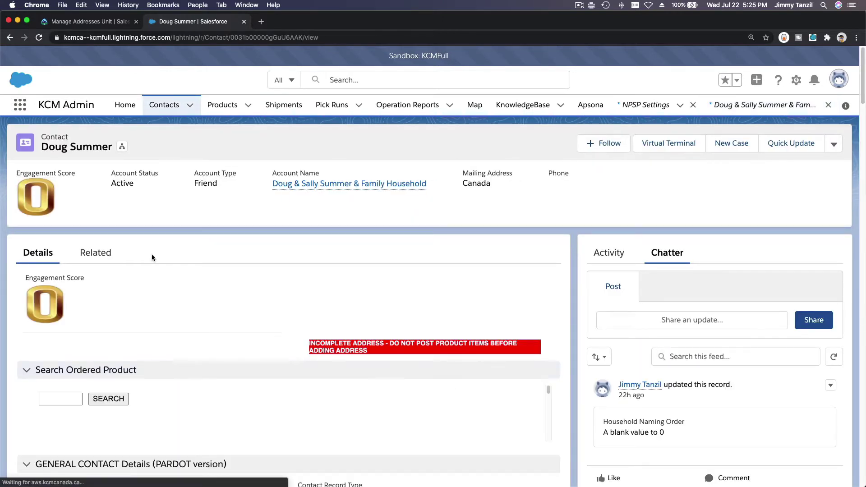
scroll(151, 255, "down", 6)
scroll(152, 254, "down", 10)
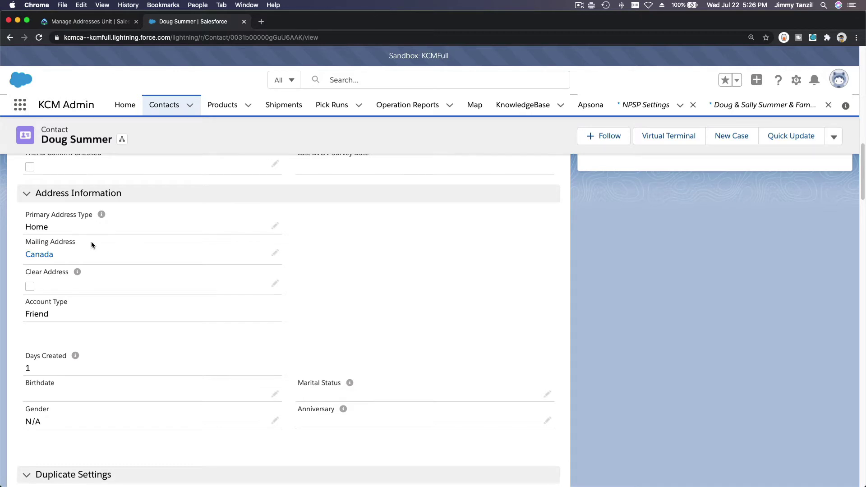
left_click(740, 105)
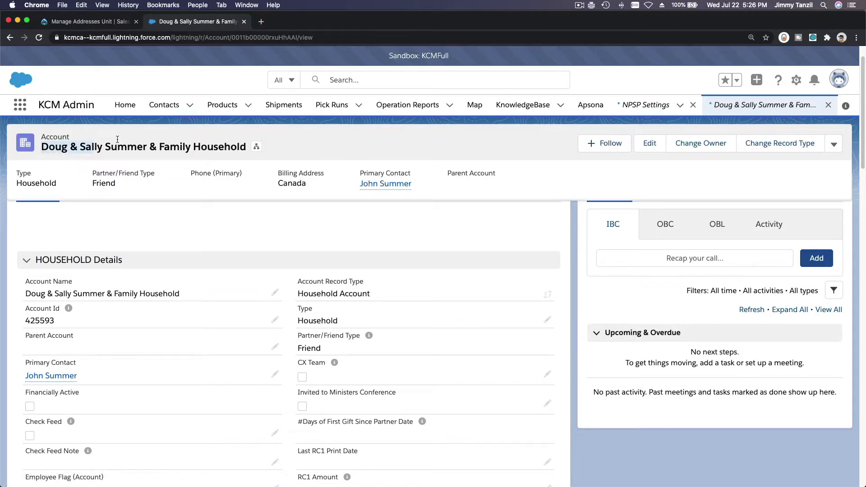
Open the household account's Billing Address in Address Information for editing.
triple_click(223, 143)
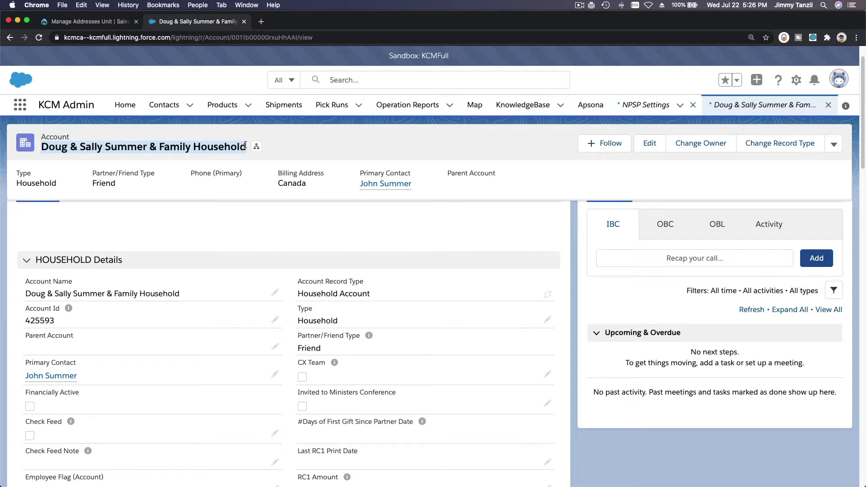
scroll(231, 235, "down", 7)
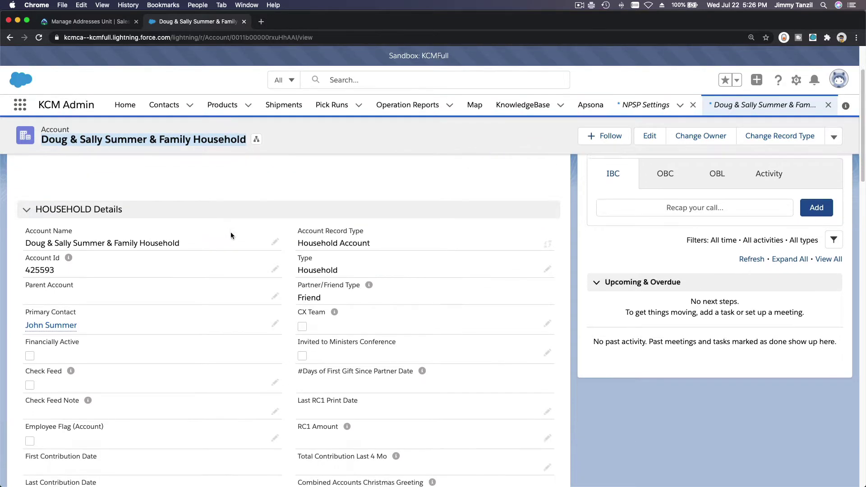
scroll(231, 235, "down", 5)
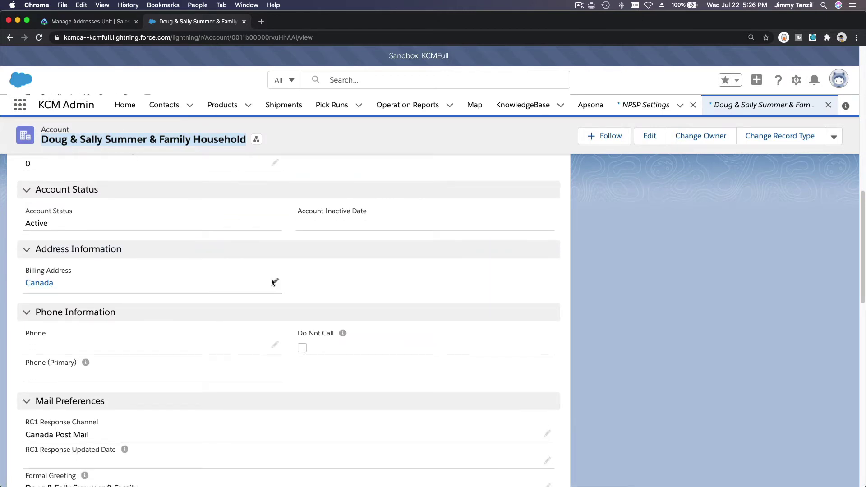
left_click(273, 282)
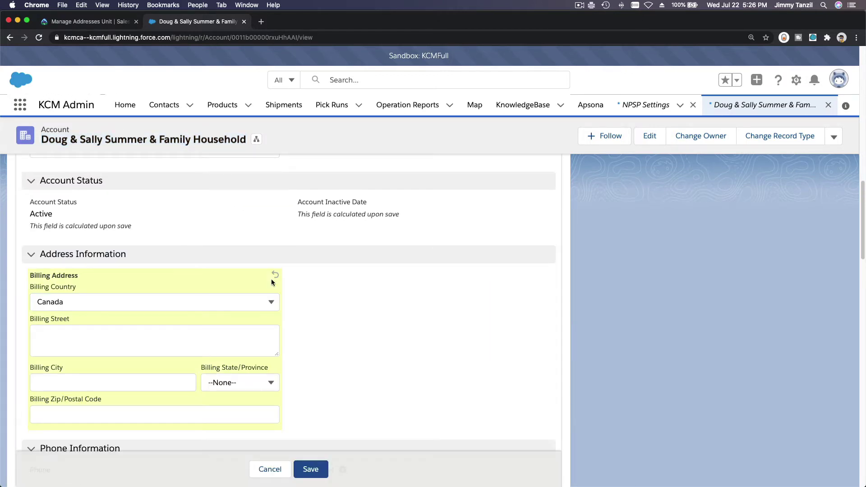
Enter the household's billing street and billing city.
left_click(173, 331)
type("777 Faje")
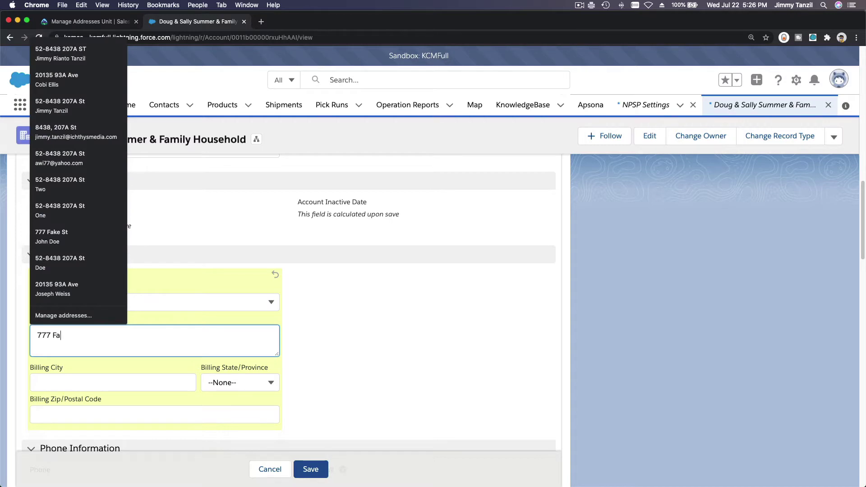
key("BackSpace")
type("ke St")
left_click(113, 383)
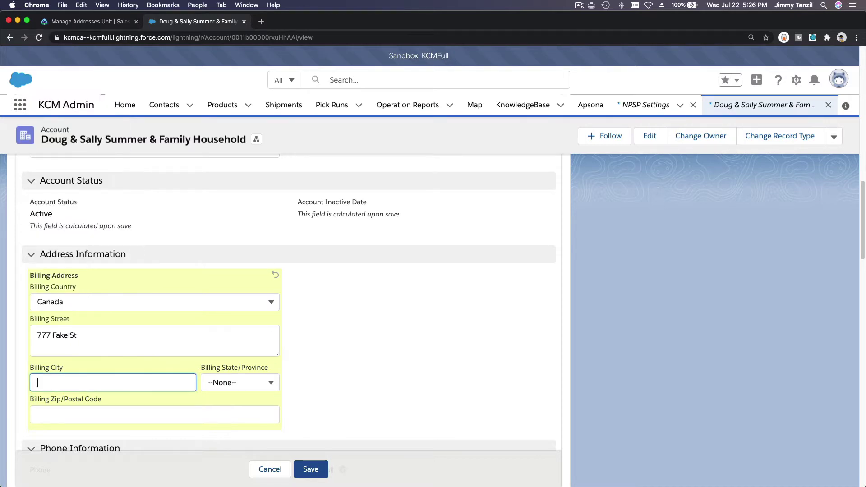
type("Fake City")
Set the province to BC, enter the postal code, and save the billing address.
key("Tab")
left_click(236, 383)
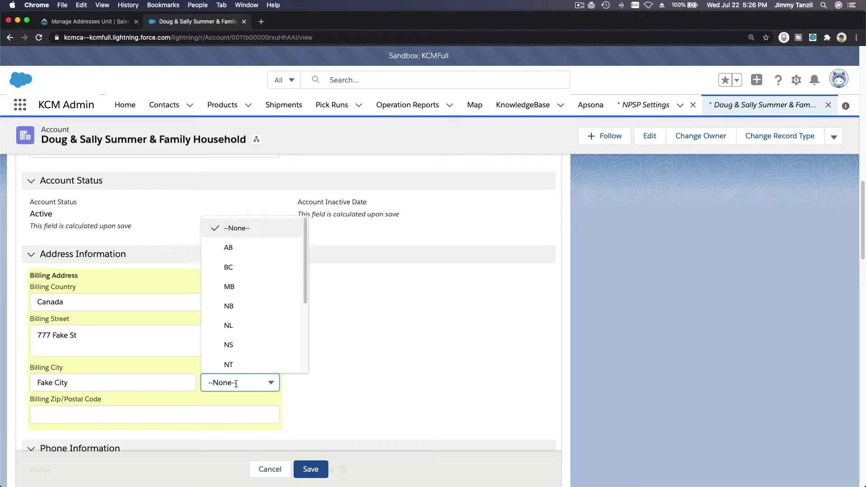
left_click(250, 267)
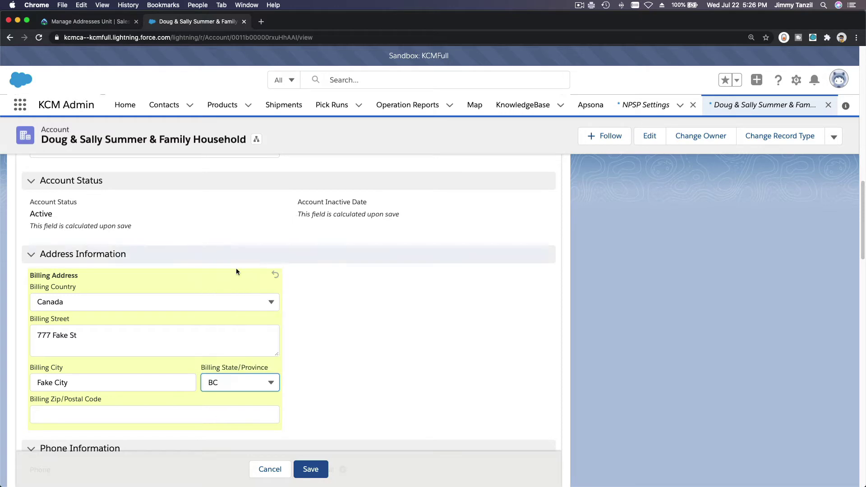
left_click(158, 419)
type("V1M 0")
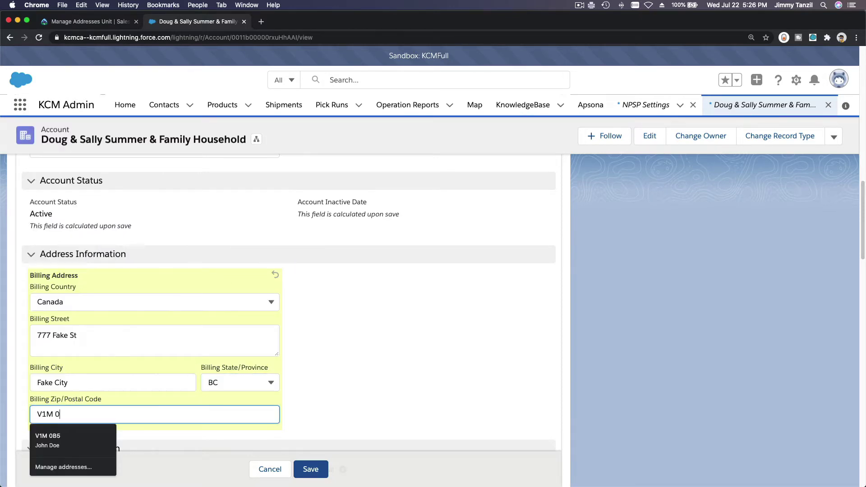
type("B5")
left_click(358, 400)
scroll(357, 398, "down", 1)
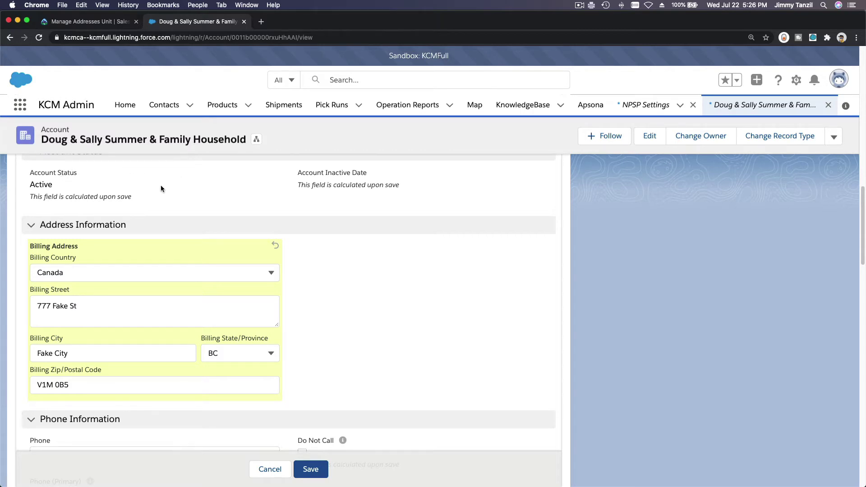
left_click(313, 474)
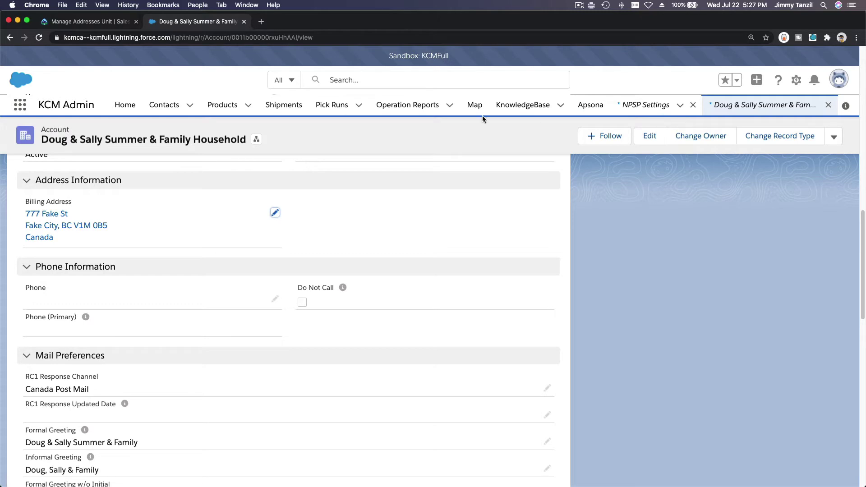
Open the household's contact from Contacts and view its updated Mailing Address.
left_click(153, 108)
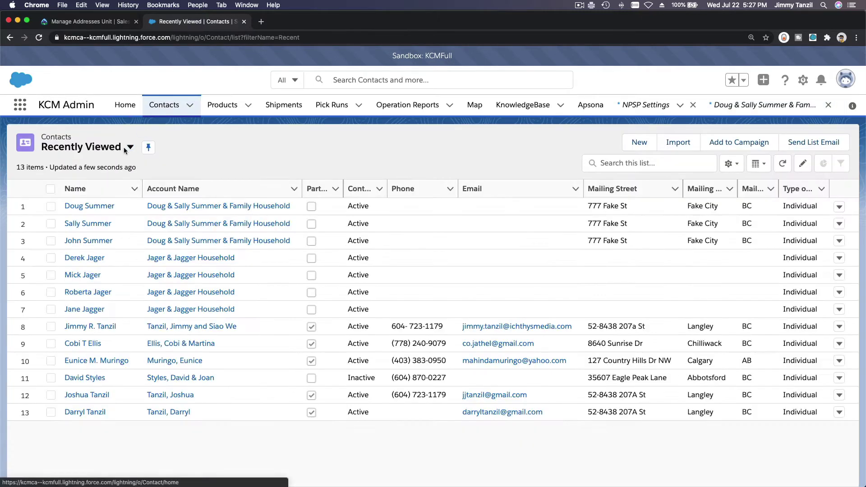
left_click(90, 206)
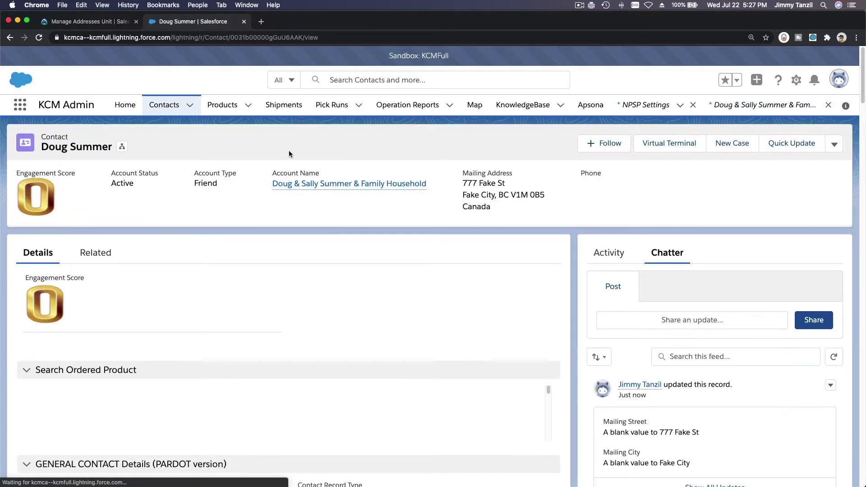
scroll(296, 279, "down", 15)
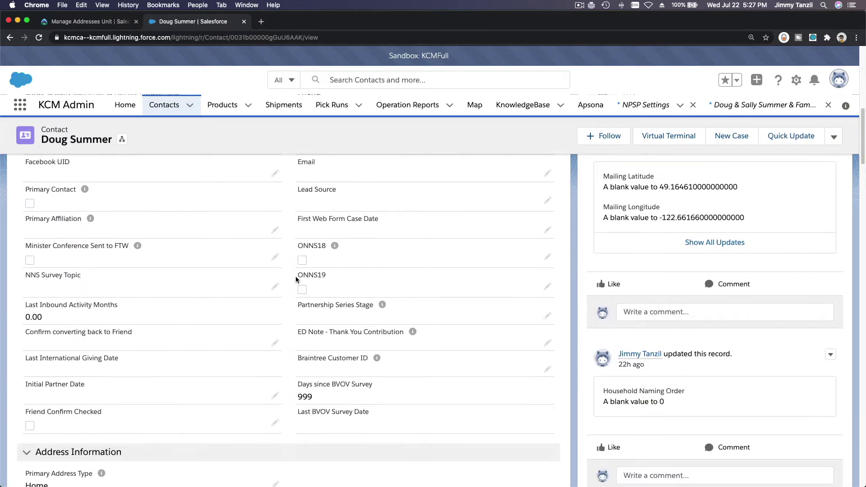
scroll(296, 280, "down", 3)
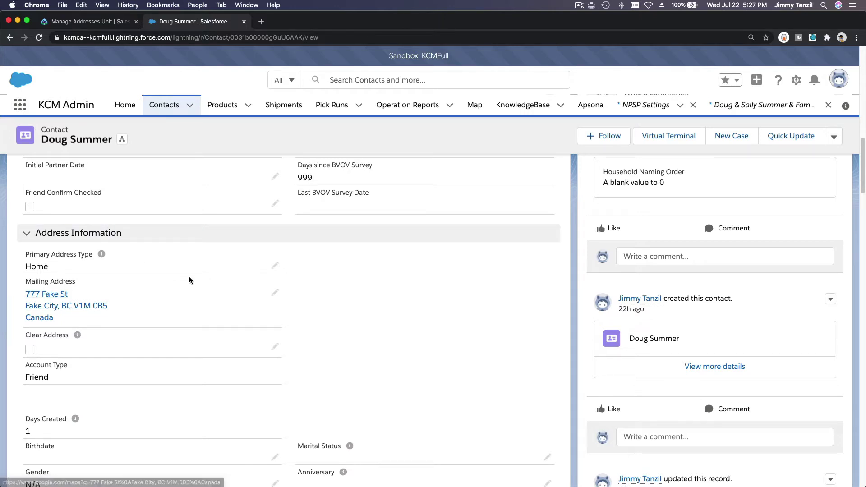
Replace the mailing street number, save, and confirm the household Billing Address matches.
left_click(276, 294)
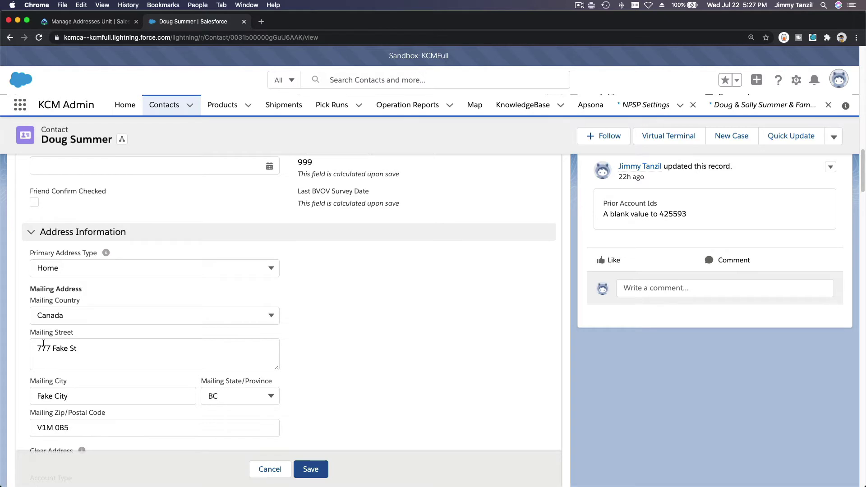
double_click(43, 343)
type("555")
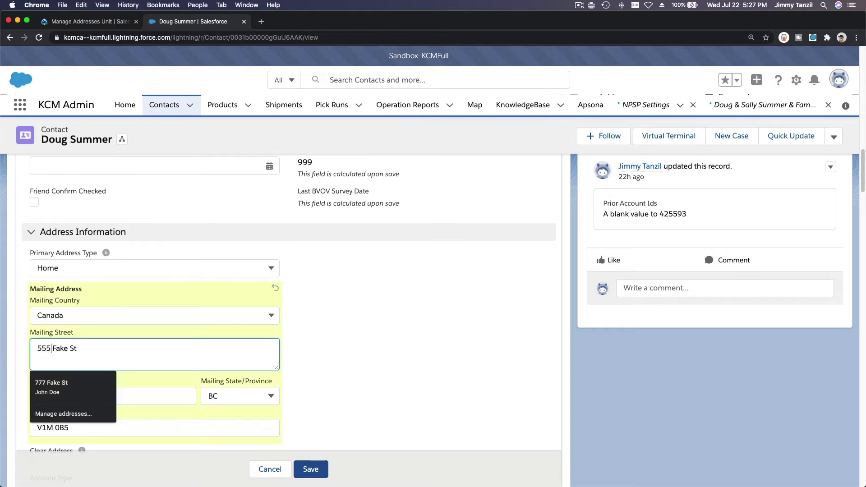
left_click(326, 336)
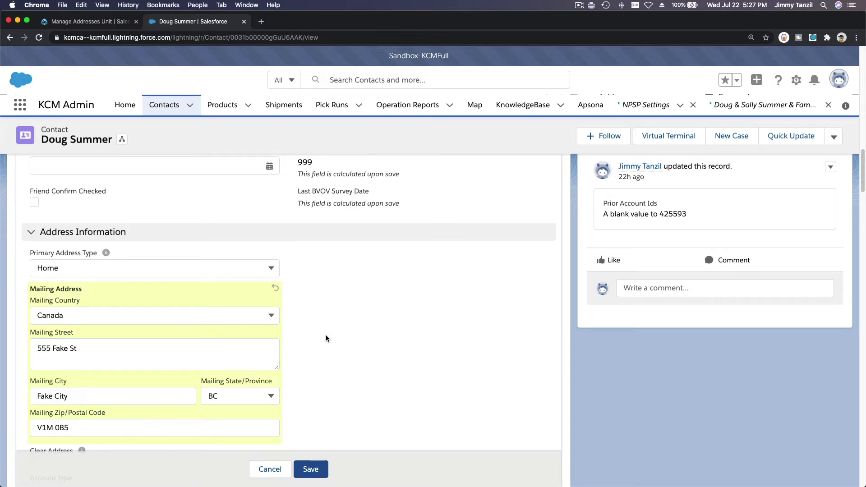
left_click(316, 467)
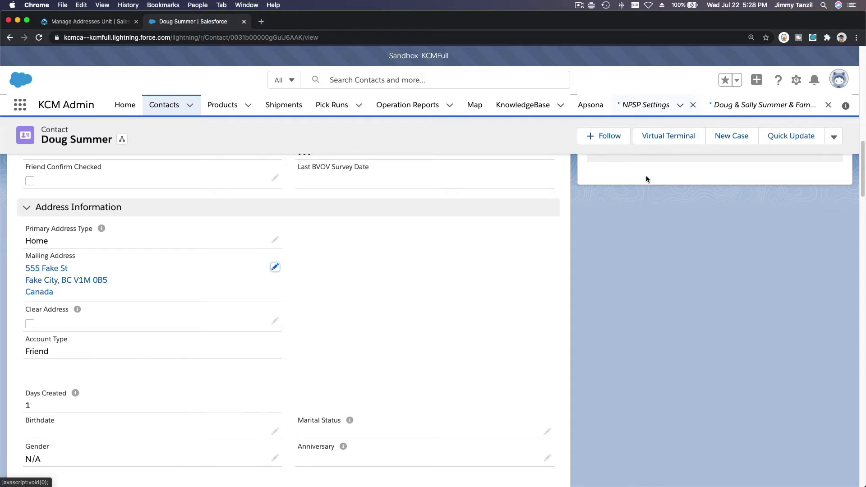
left_click(779, 113)
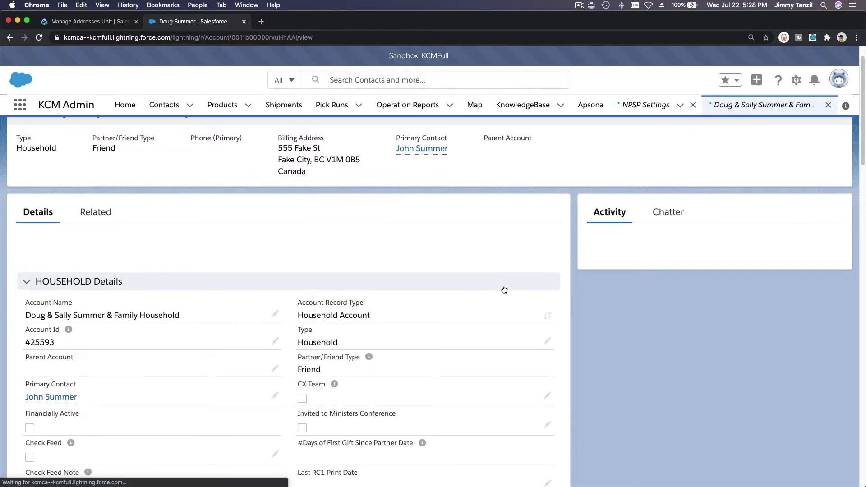
scroll(349, 261, "down", 20)
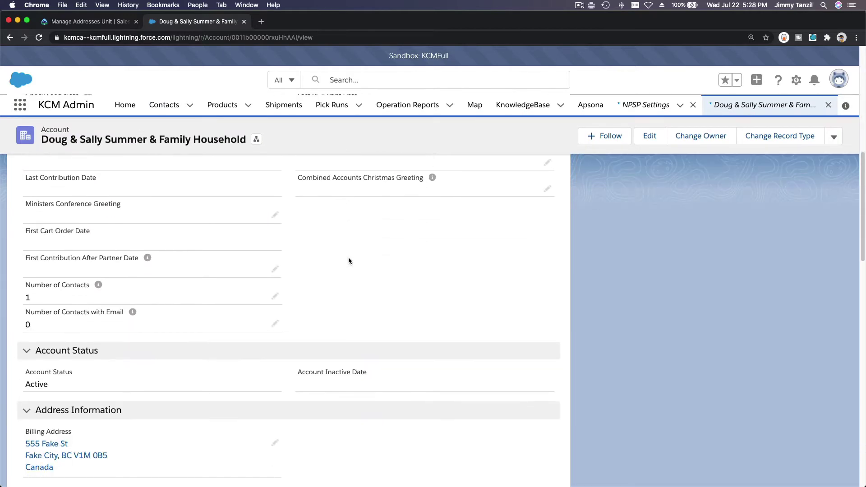
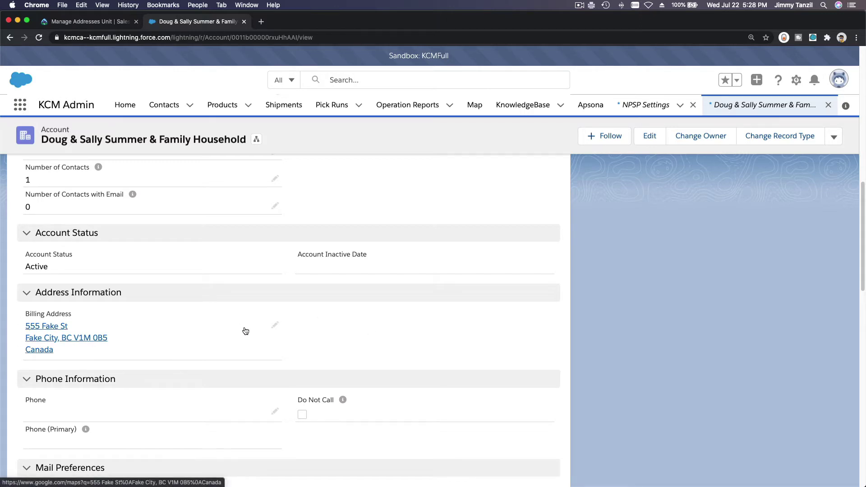
Change the house number in the household account's billing street to 777 and save it.
left_click(274, 325)
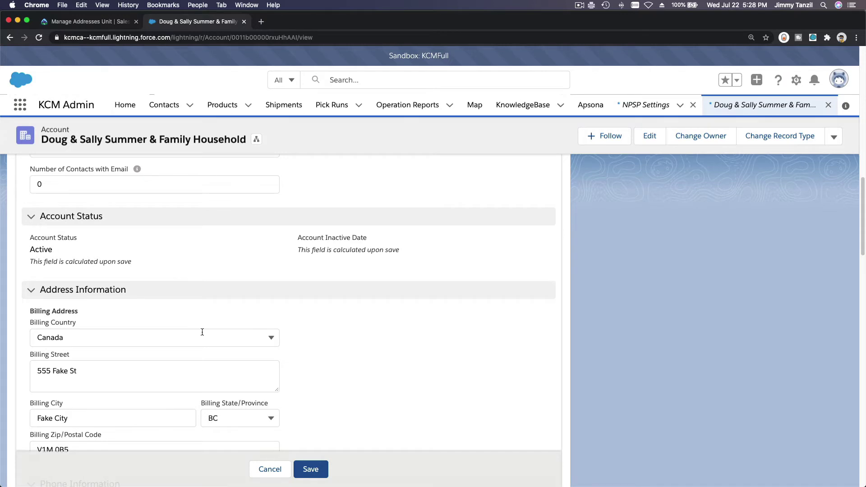
double_click(42, 369)
type("777")
left_click(318, 470)
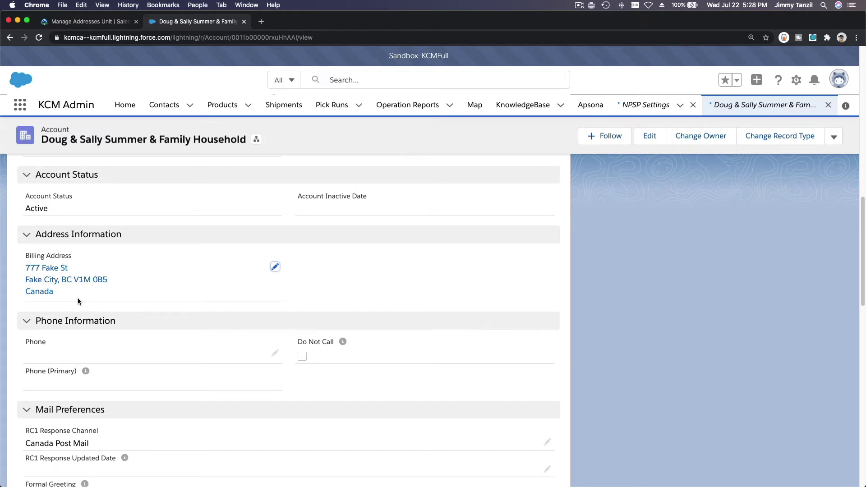
scroll(457, 199, "up", 3)
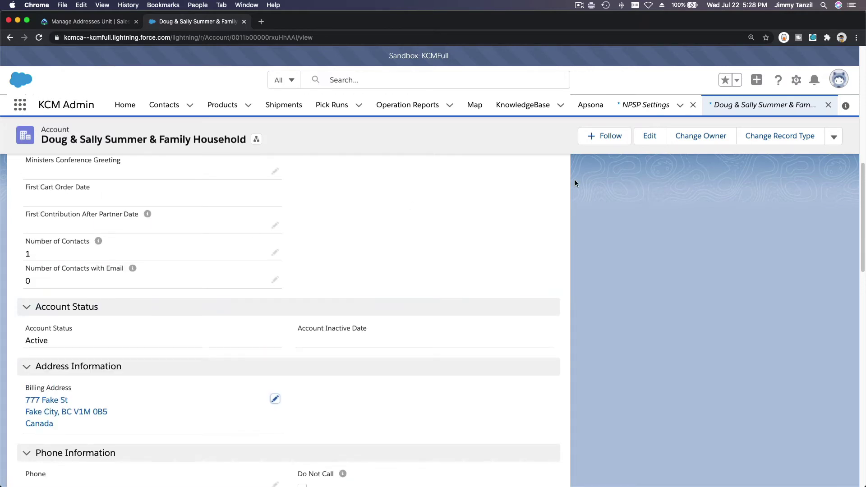
Open the household member's contact record from the recently viewed contacts list.
left_click(165, 105)
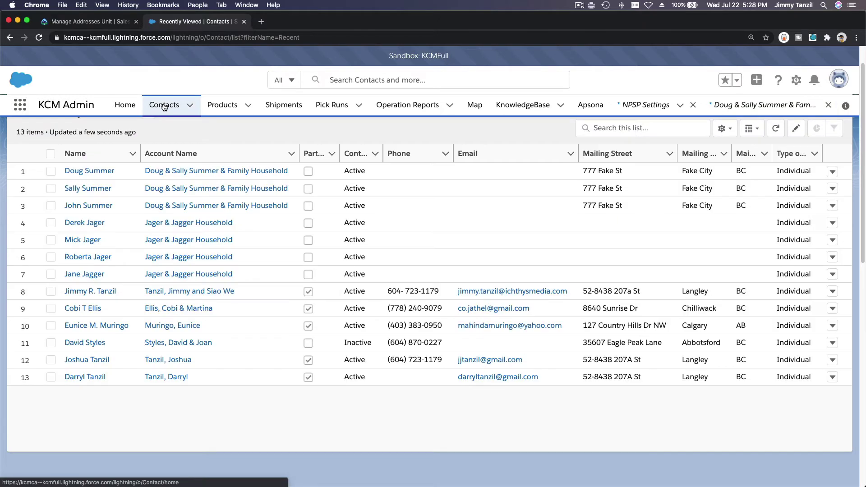
left_click(112, 169)
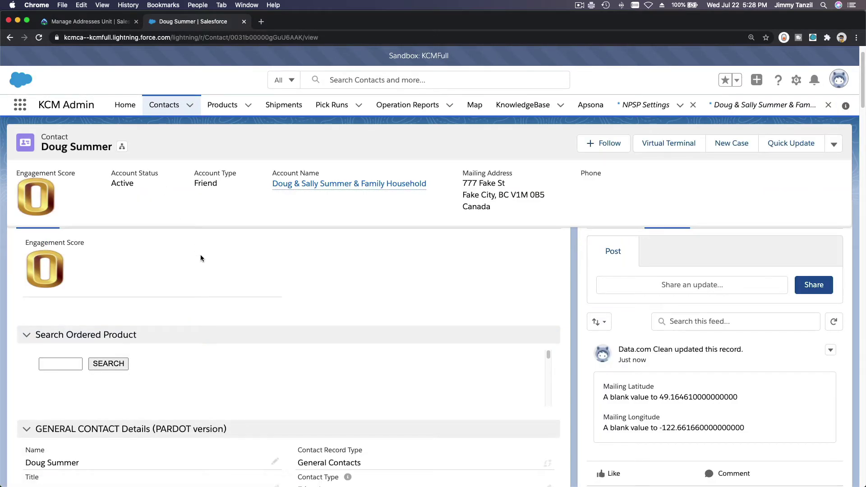
scroll(201, 258, "down", 10)
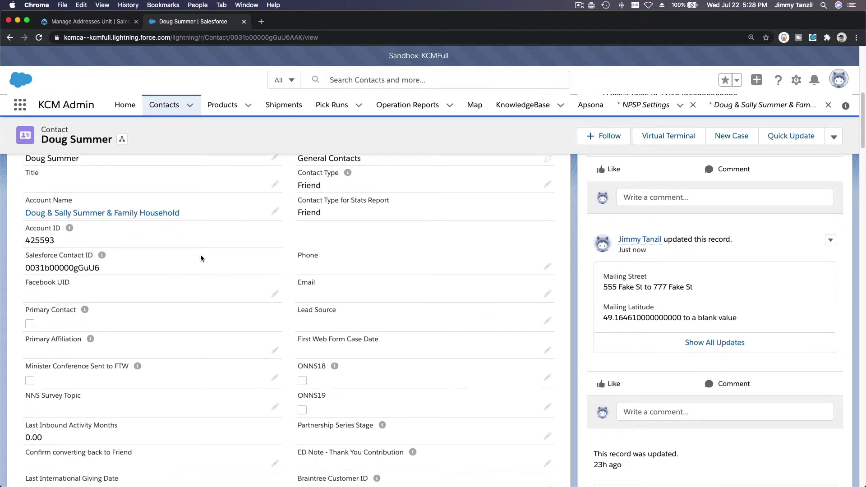
Search the contact page for 'over' and review its Address Information section.
key("super+f")
type("override")
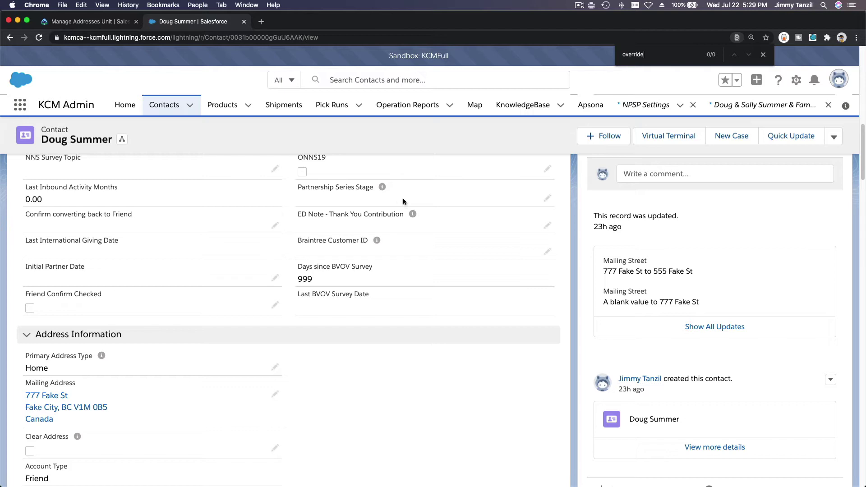
left_click(764, 55)
scroll(532, 269, "down", 3)
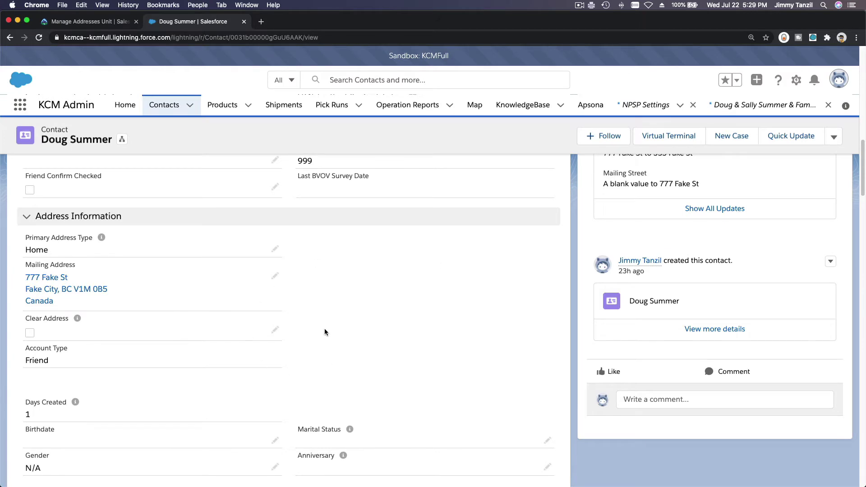
scroll(325, 333, "down", 2)
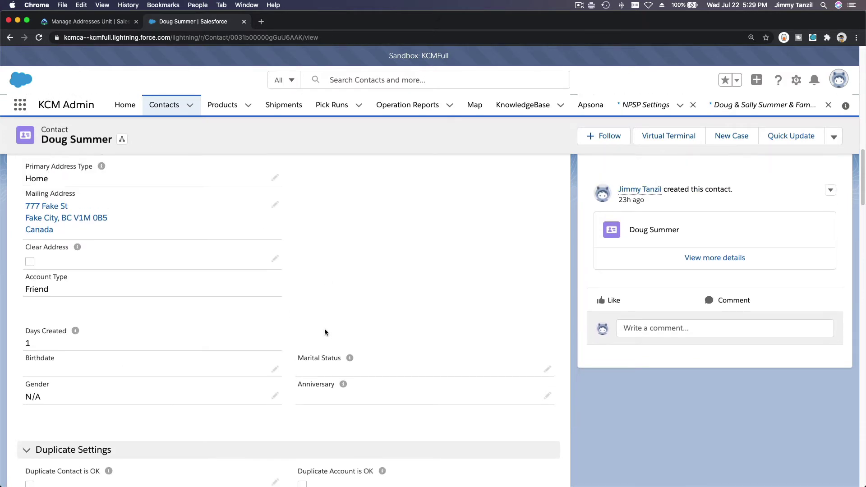
scroll(325, 333, "up", 2)
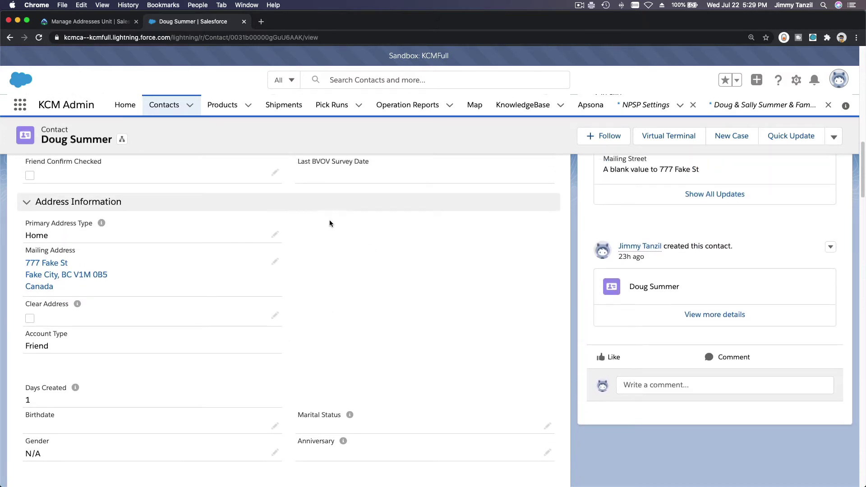
Edit the contact record page, then open the General Contact Layout with Pardot from its Record Detail component.
left_click(798, 81)
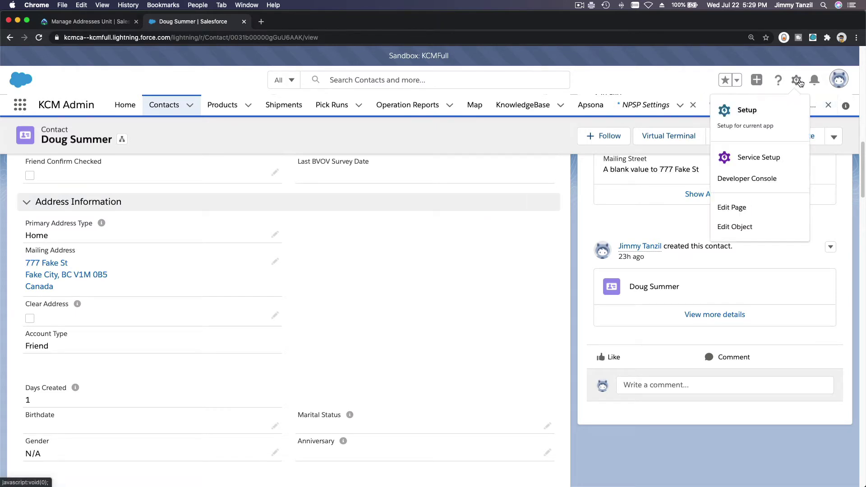
left_click(732, 210)
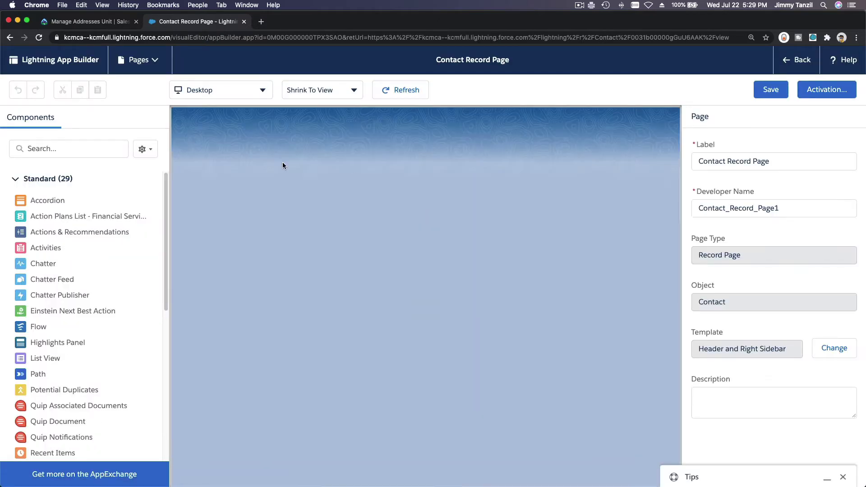
left_click(287, 273)
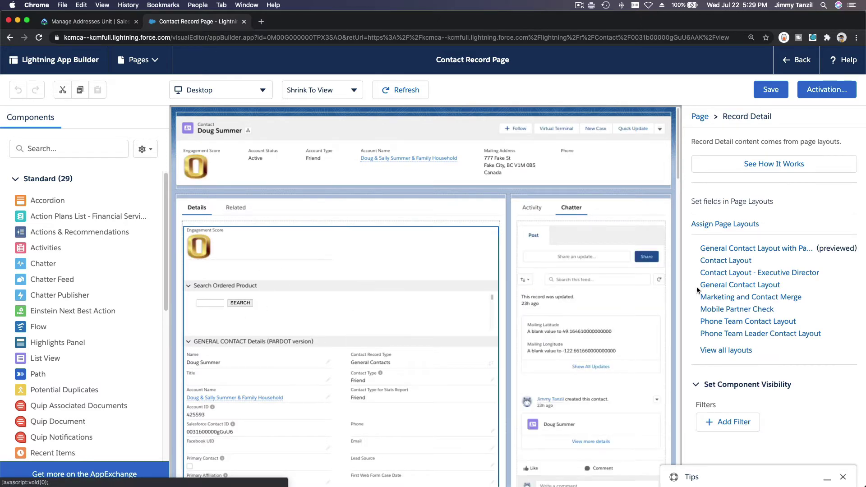
left_click(752, 253)
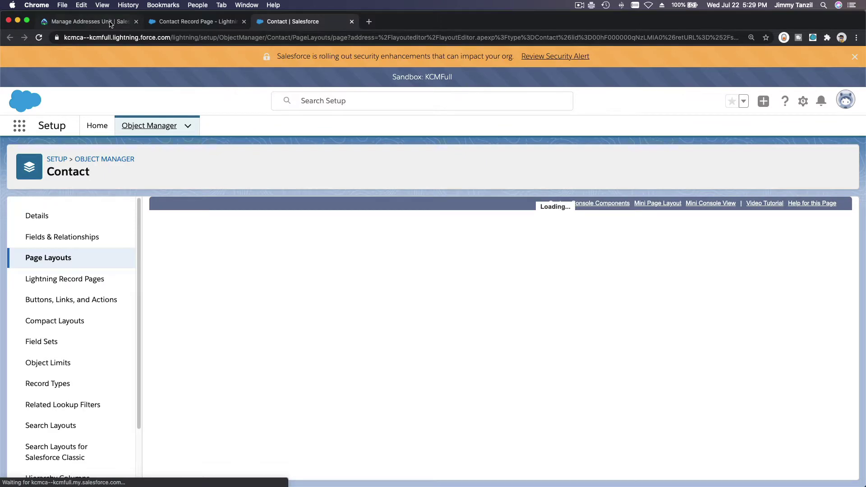
Find and highlight the Address Override paragraph in the Trailhead Manage Addresses unit, then return to the layout editor.
key("ctrl+Tab")
scroll(234, 295, "down", 10)
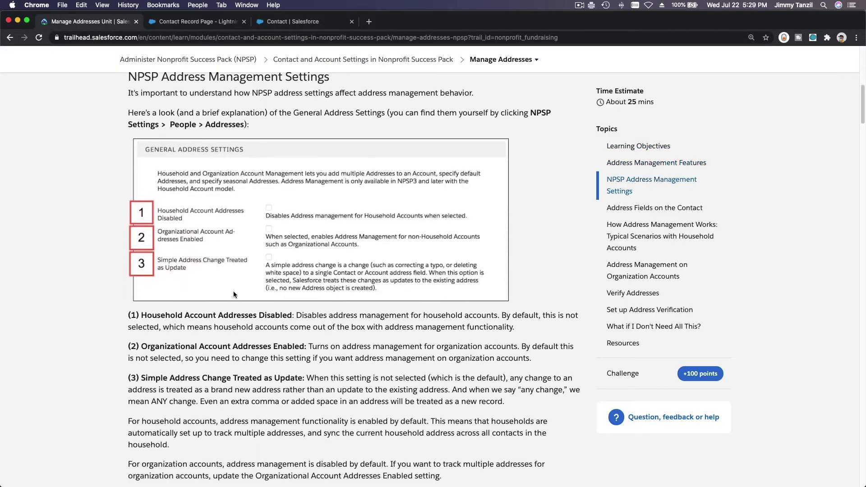
scroll(234, 292, "down", 1)
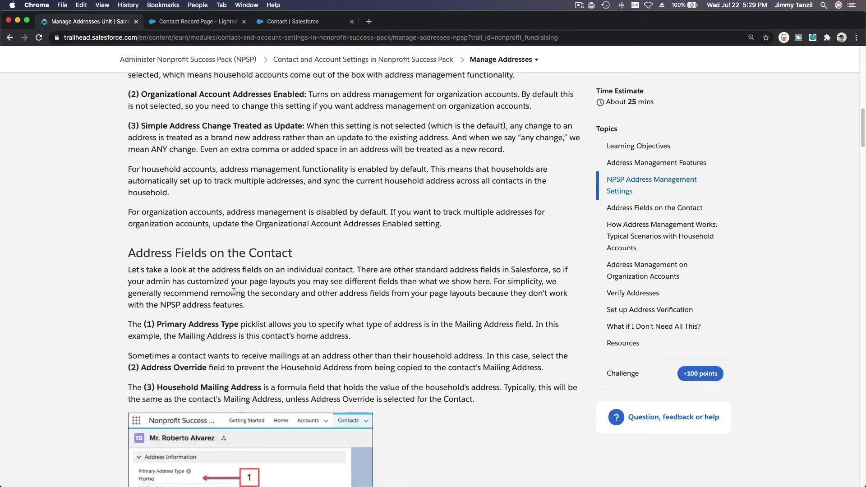
scroll(234, 292, "down", 3)
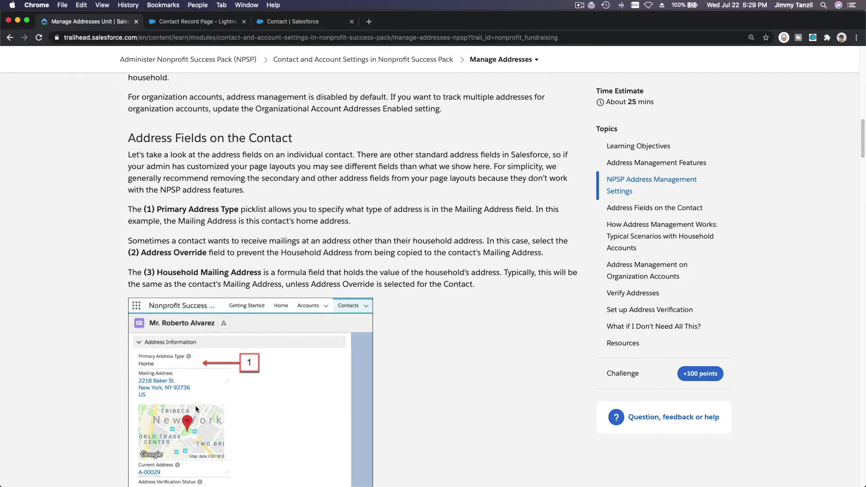
triple_click(174, 252)
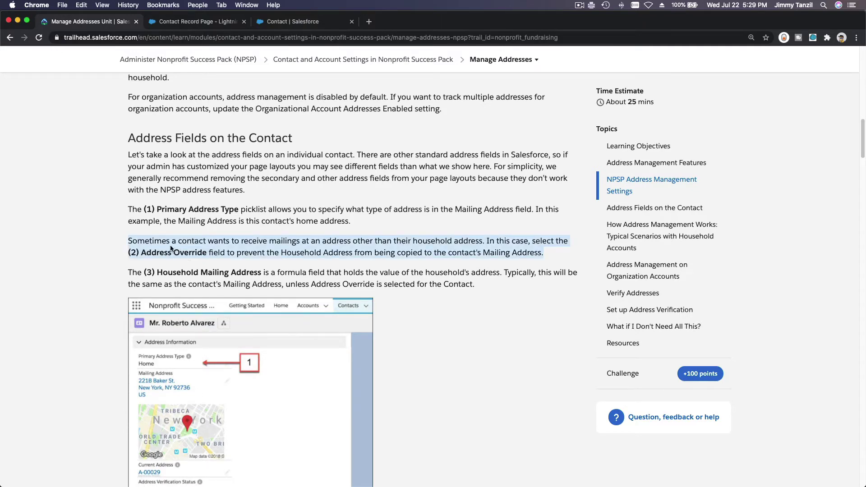
left_click(276, 28)
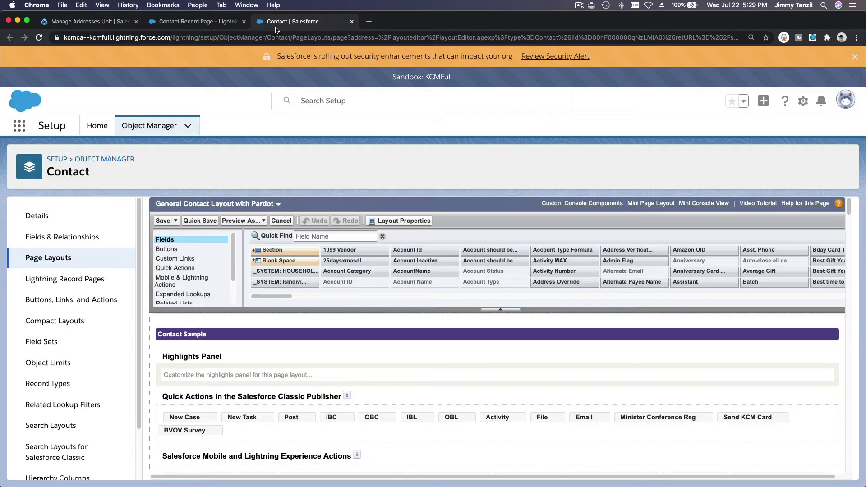
Filter fields by 'ove', place Address Override under Primary Address Type, and save the layout.
left_click(321, 238)
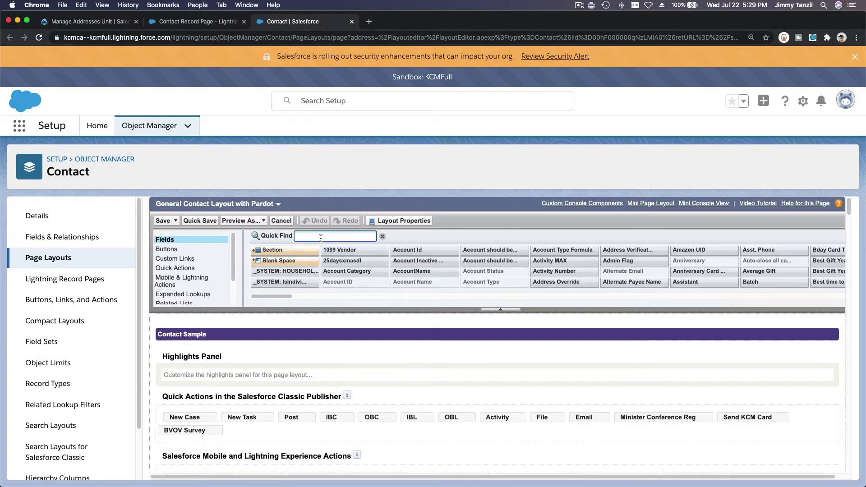
type("over")
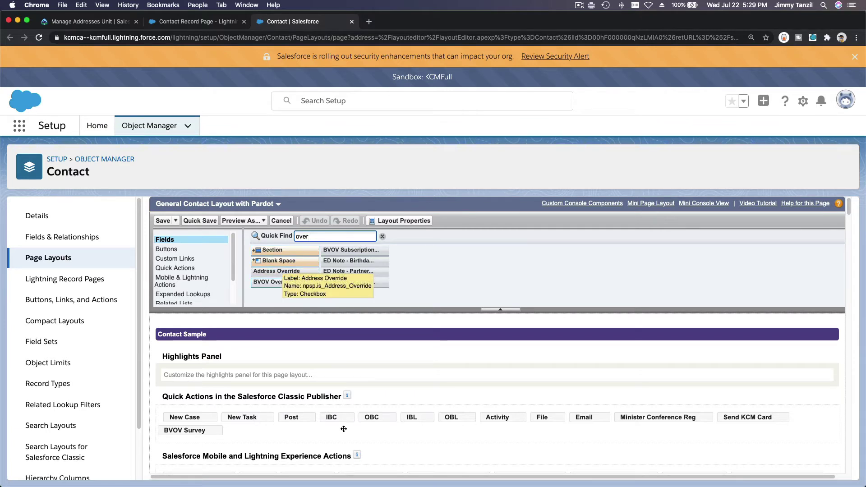
scroll(377, 365, "down", 3)
scroll(377, 365, "down", 5)
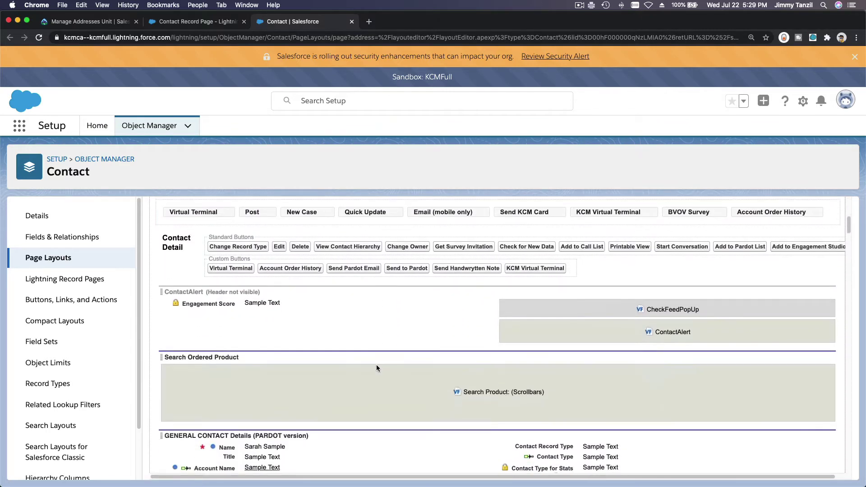
scroll(376, 364, "down", 10)
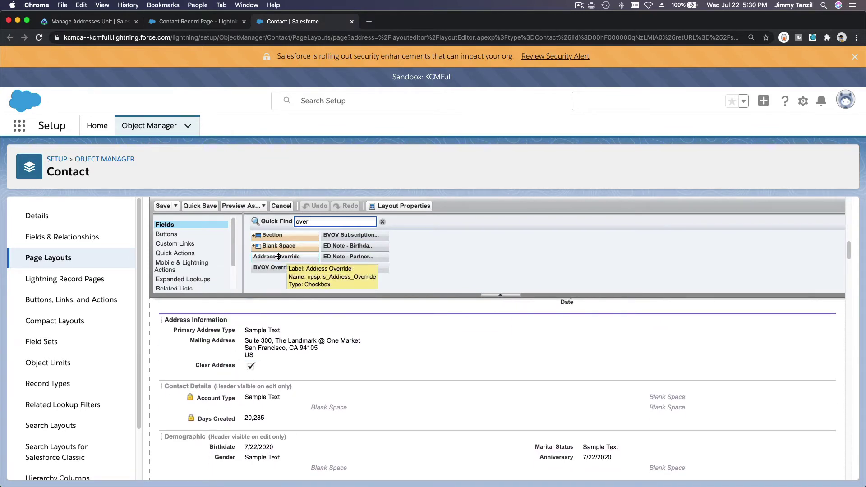
left_click_drag(278, 256, 305, 339)
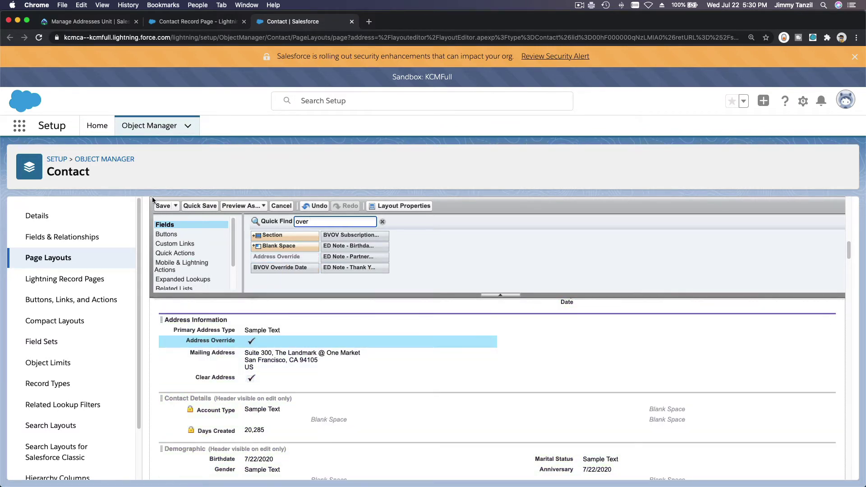
left_click(163, 209)
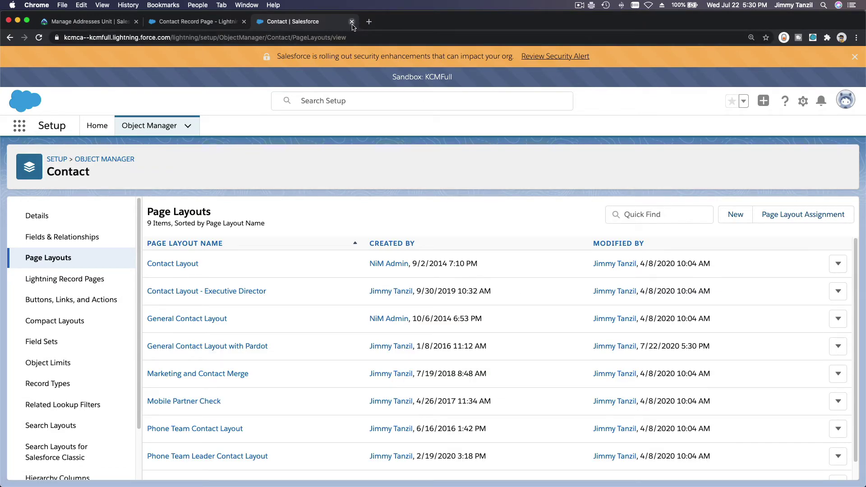
left_click(353, 26)
Back on the contact record, inline-edit the address fields and check Address Override.
left_click(802, 61)
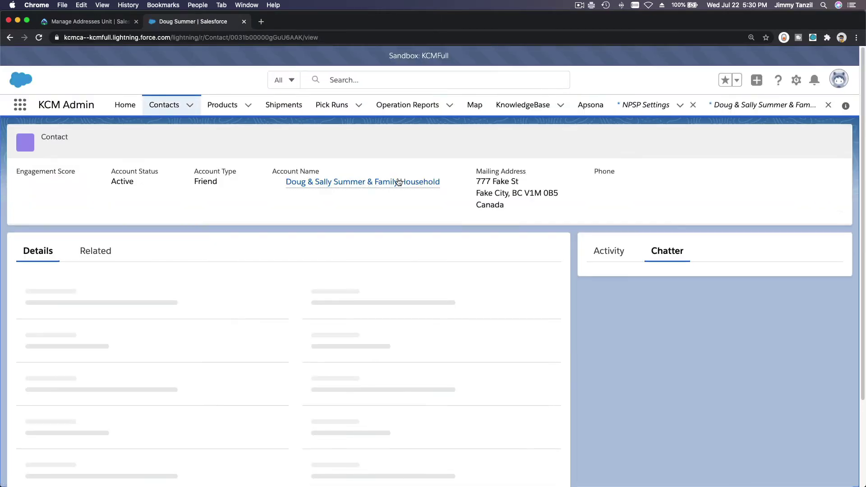
scroll(520, 286, "down", 15)
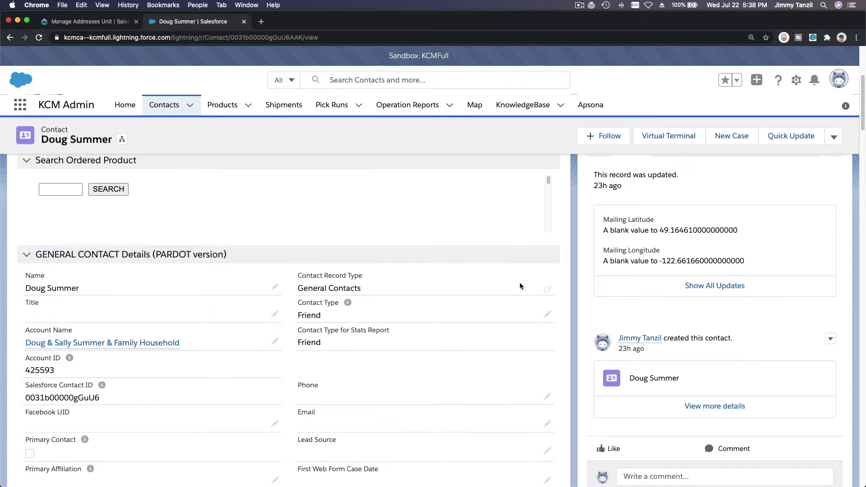
scroll(519, 286, "down", 5)
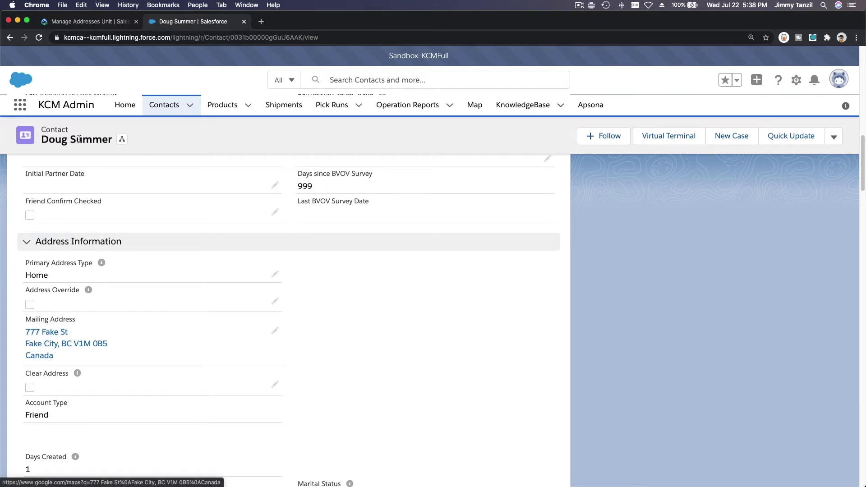
double_click(33, 309)
left_click(34, 301)
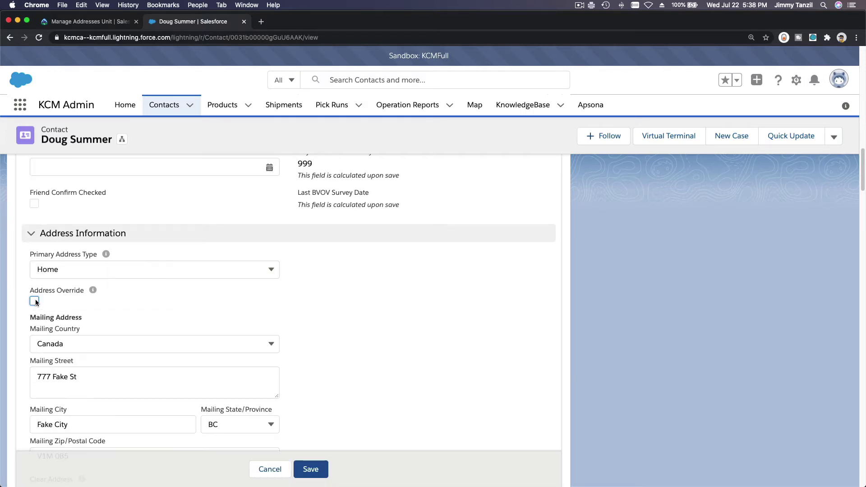
Add a second line to the contact's mailing street and save the address changes.
scroll(131, 296, "down", 2)
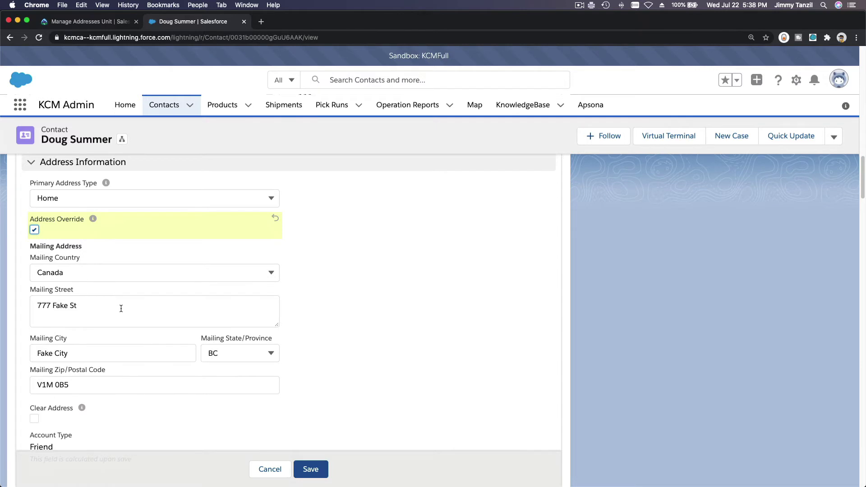
left_click(121, 309)
key("Return")
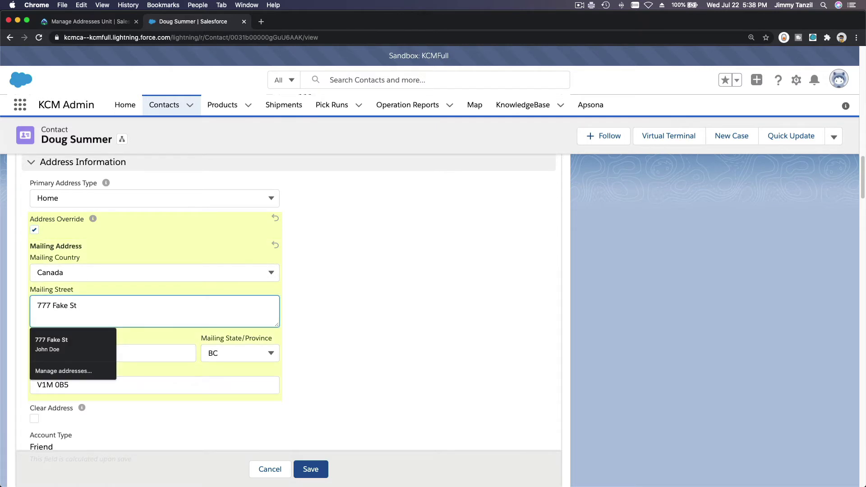
type("Basement Level")
left_click(321, 300)
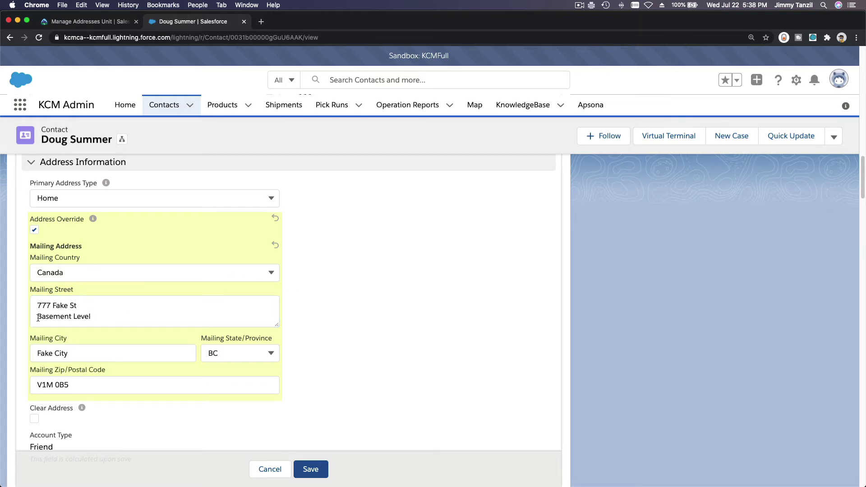
left_click(316, 469)
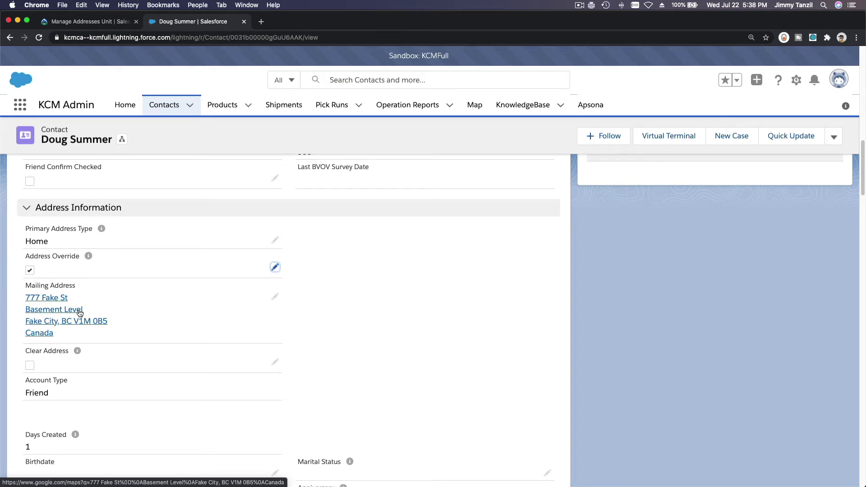
scroll(232, 295, "up", 10)
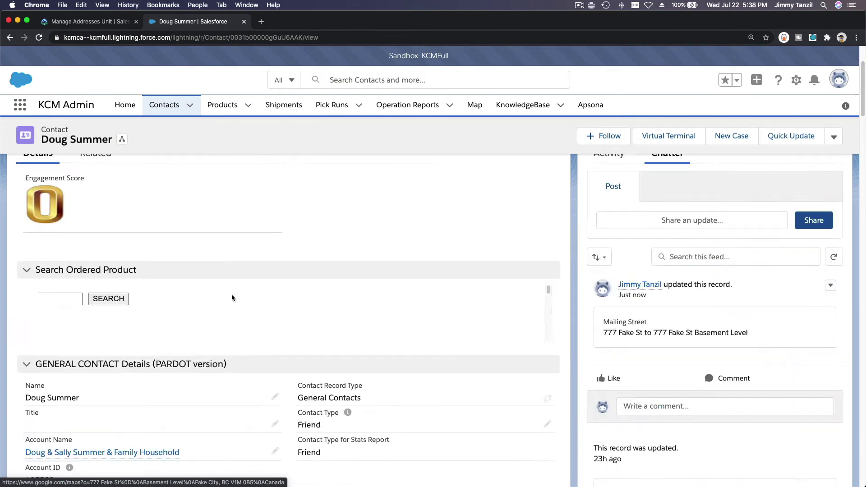
left_click(324, 185)
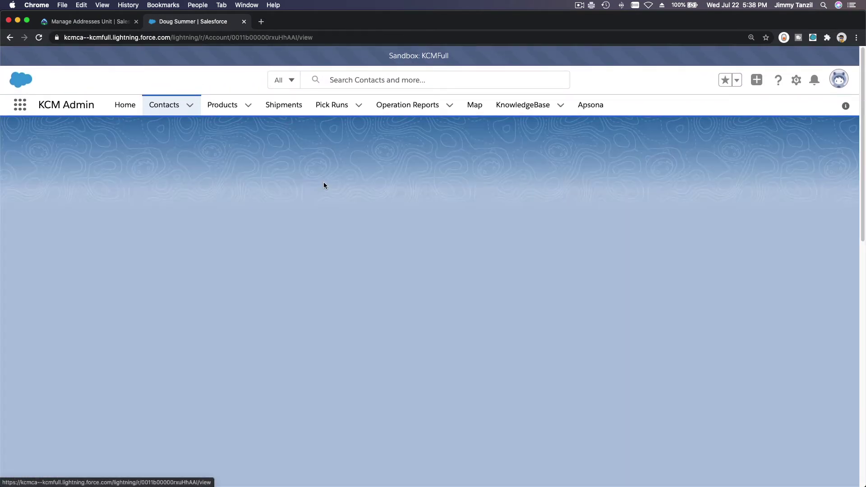
Scroll through the household account's details to confirm its billing address is unchanged.
scroll(222, 268, "down", 15)
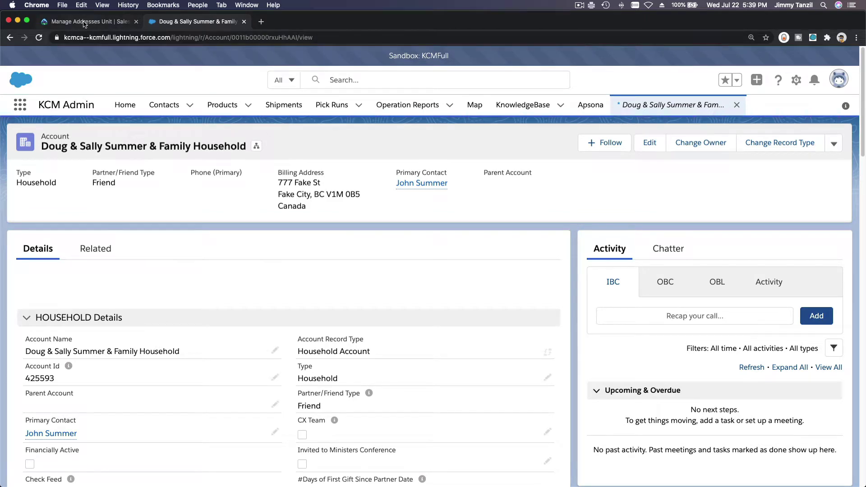
left_click(84, 22)
left_click(129, 251)
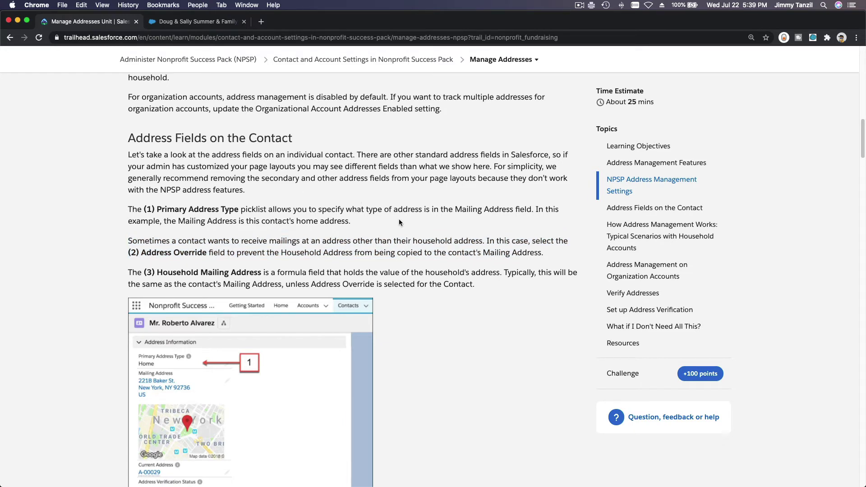
scroll(399, 223, "down", 2)
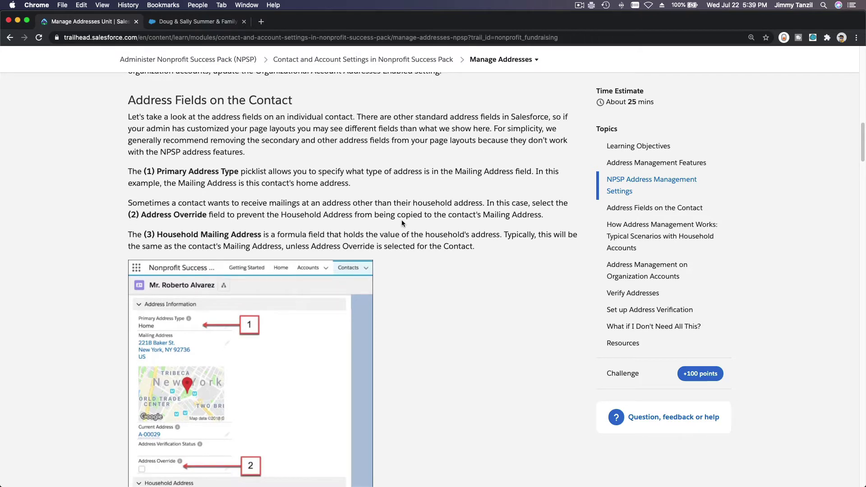
scroll(402, 224, "down", 7)
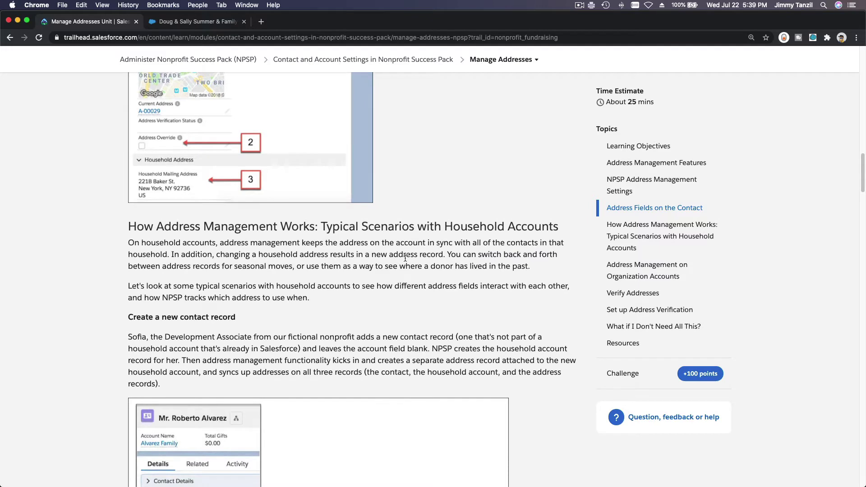
scroll(405, 258, "down", 1)
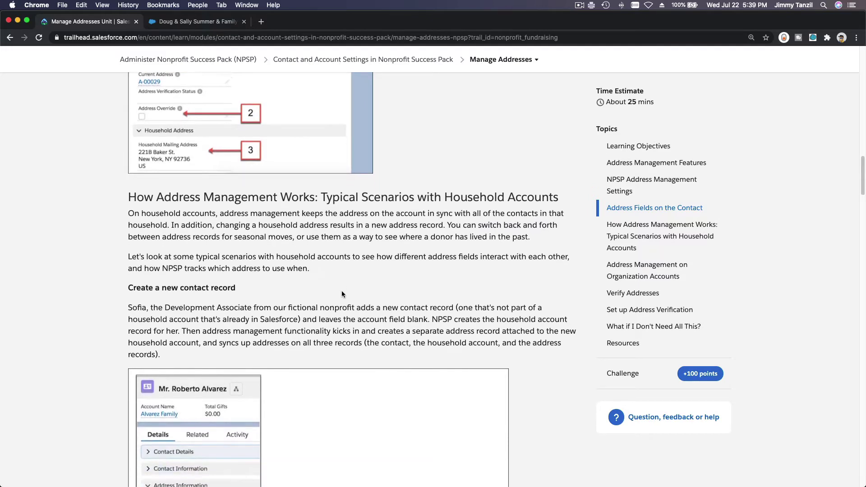
scroll(342, 294, "down", 3)
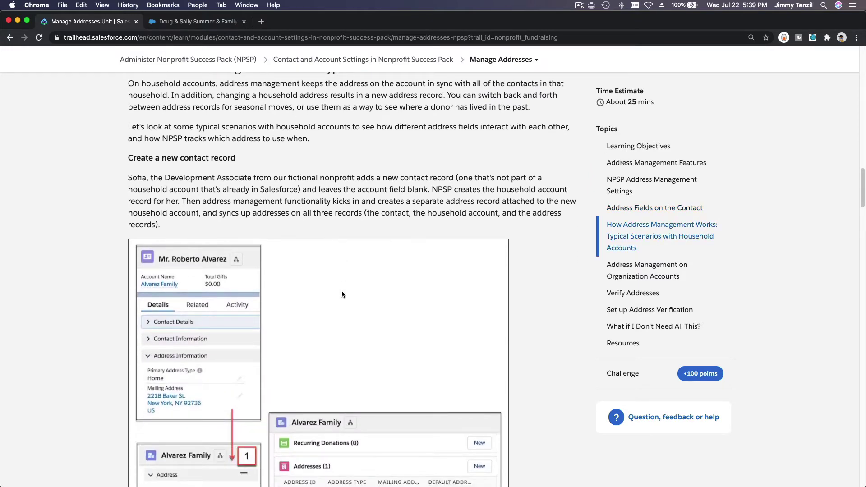
scroll(342, 294, "up", 2)
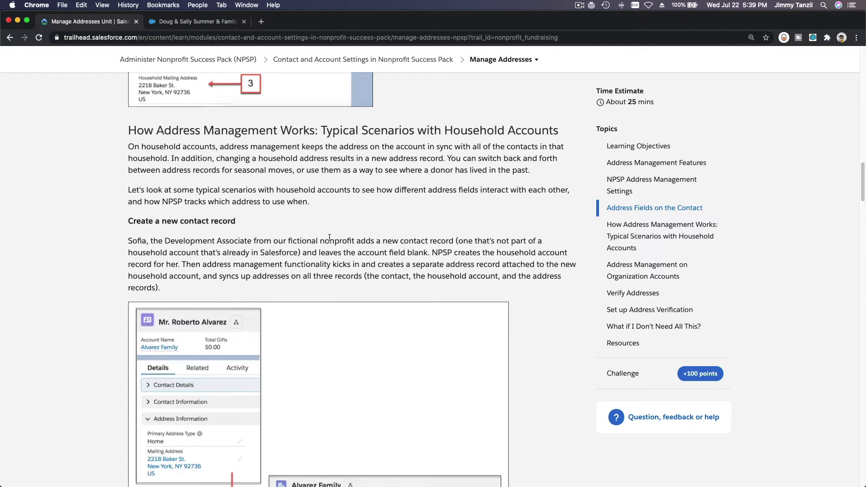
left_click(180, 24)
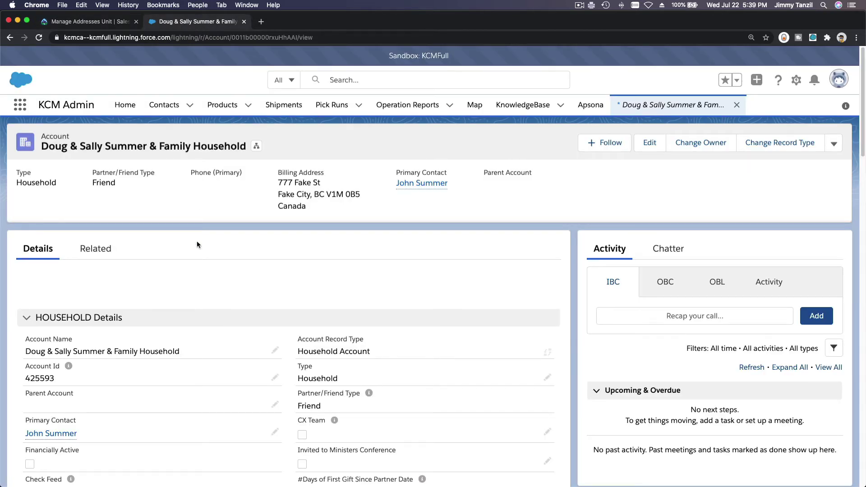
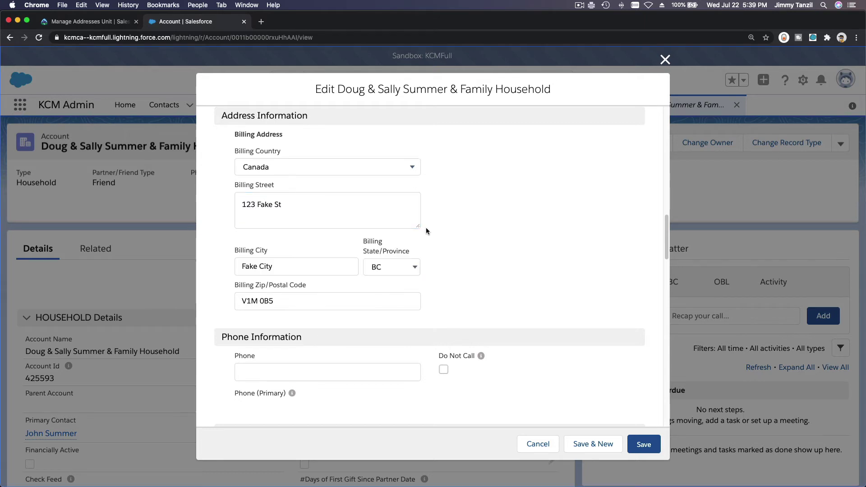
Change the billing province from BC to AB and the billing city to Fake City 2.
left_click(386, 266)
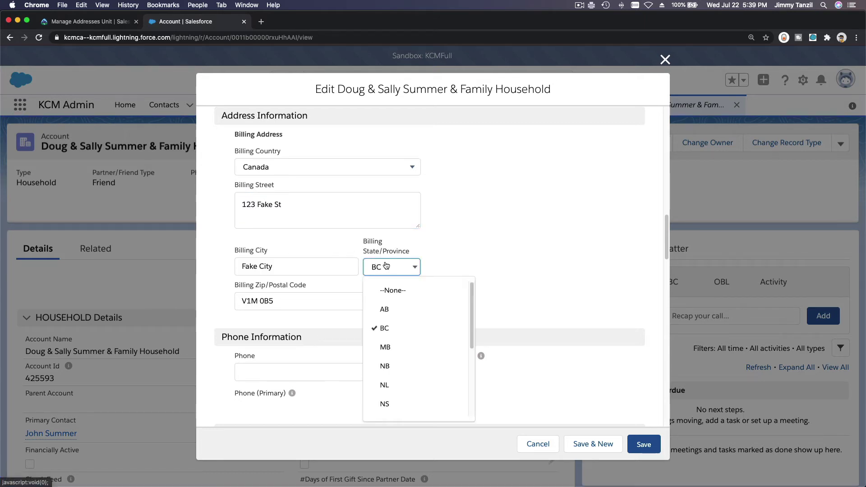
left_click(392, 309)
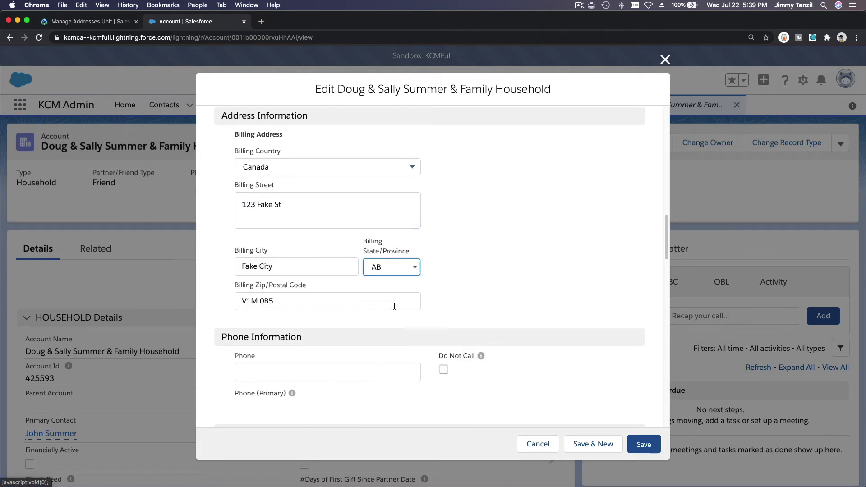
left_click(286, 266)
type("2")
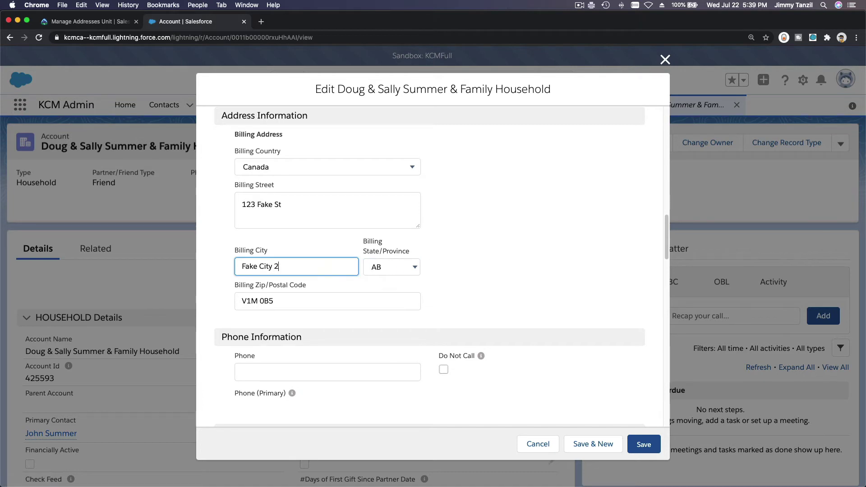
left_click(481, 264)
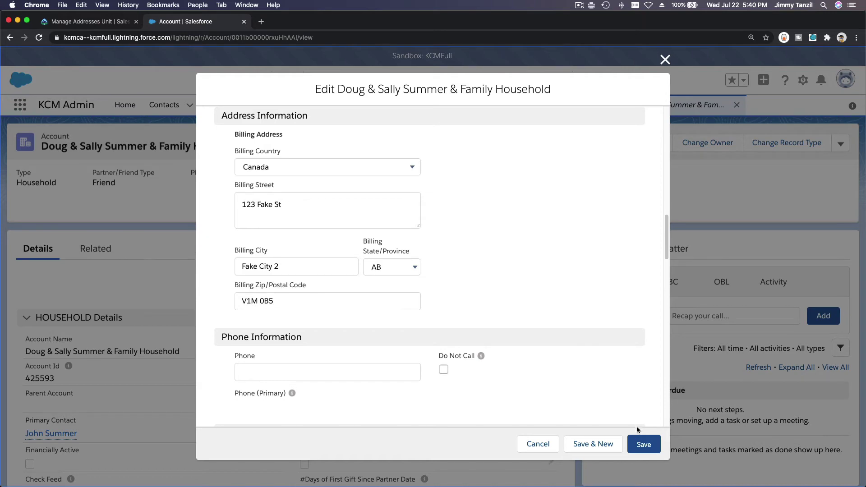
Save the household's billing address changes and review the updated Billing Address in Details.
left_click(645, 445)
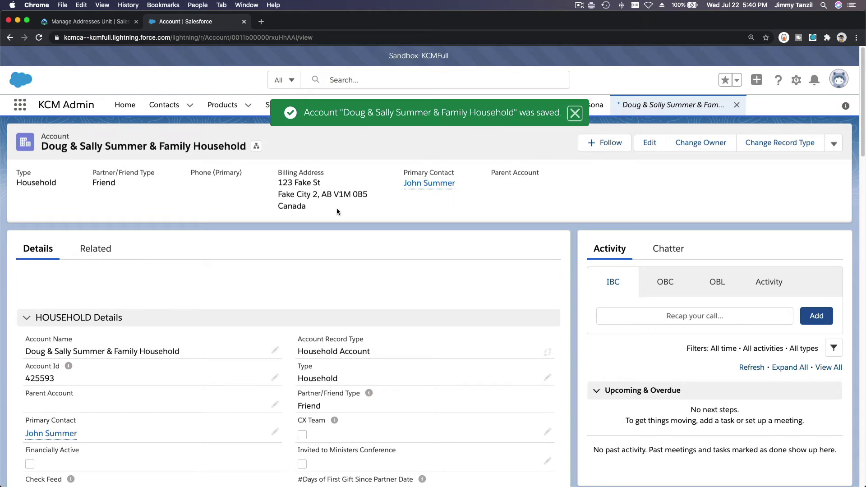
left_click(575, 113)
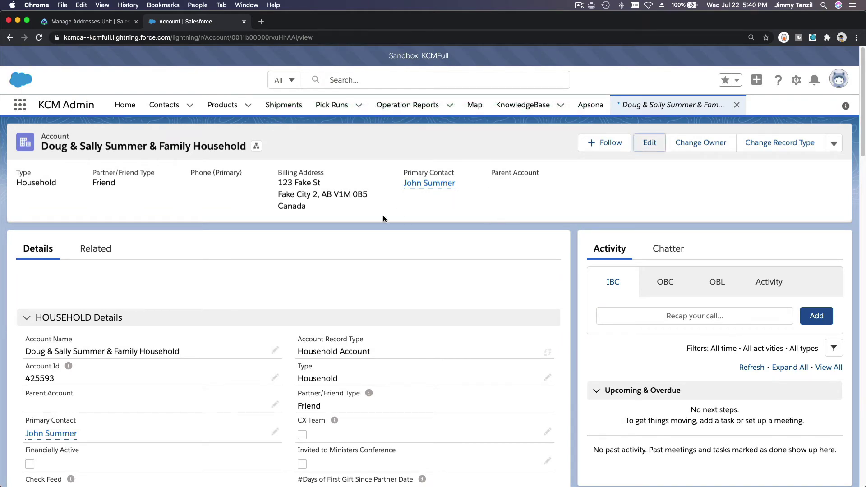
scroll(383, 218, "down", 15)
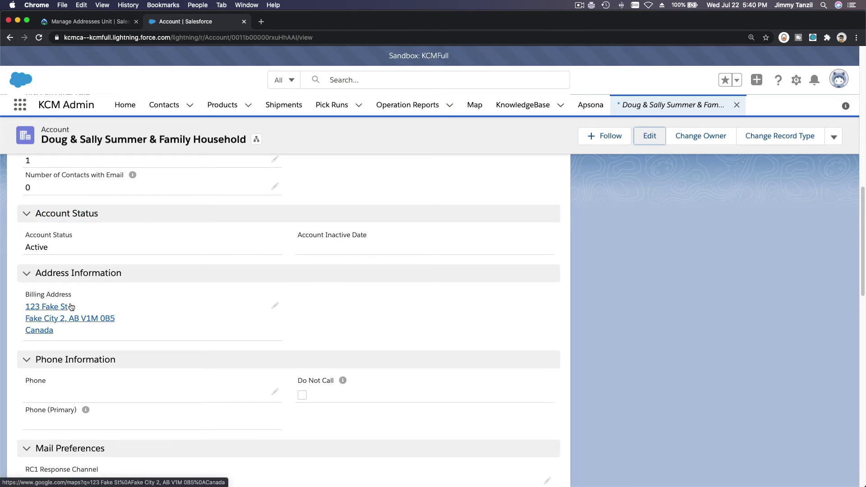
scroll(71, 307, "up", 15)
Show the account's related records down to the Addresses (5) list.
left_click(96, 201)
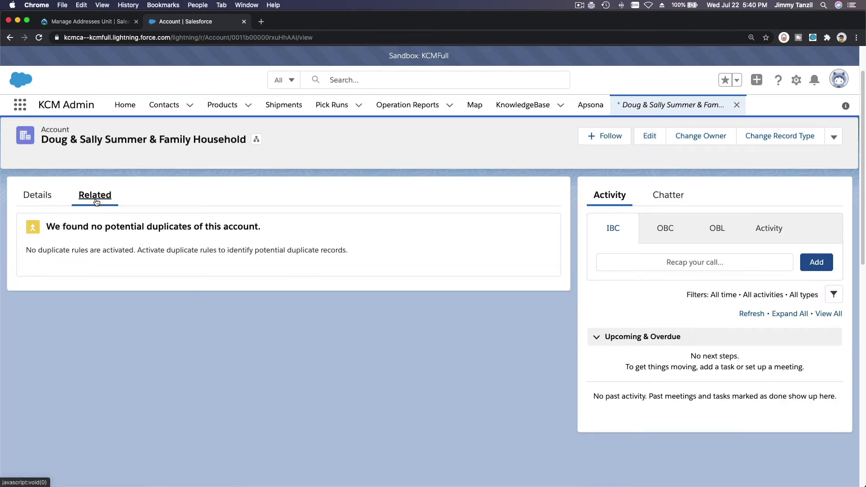
scroll(559, 282, "down", 10)
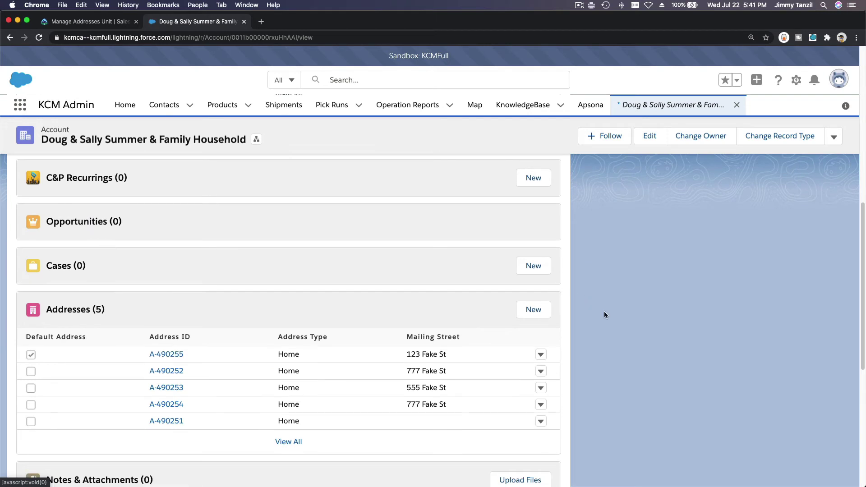
scroll(605, 312, "down", 3)
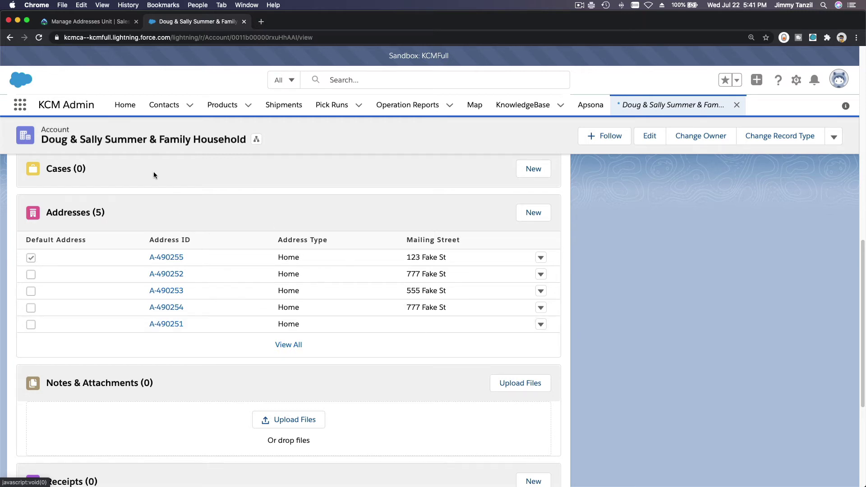
Go to Trailhead's Manage Addresses unit and find the 'Create a new contact record' section.
left_click(92, 26)
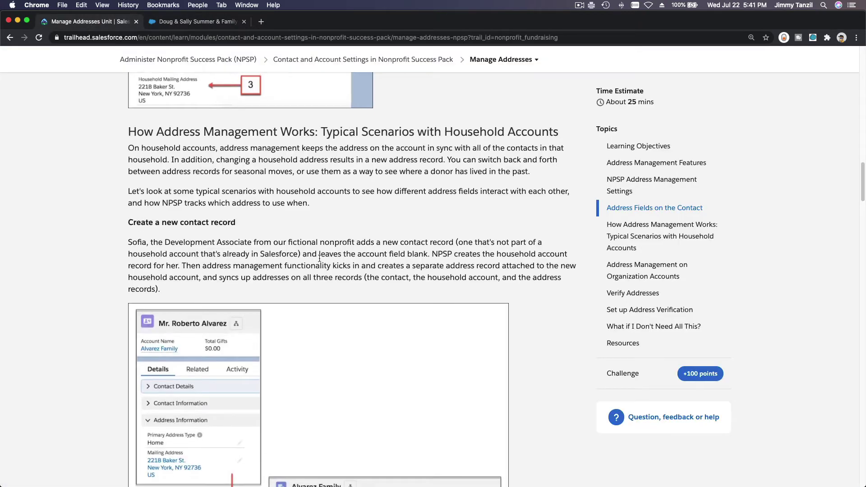
scroll(319, 262, "up", 1)
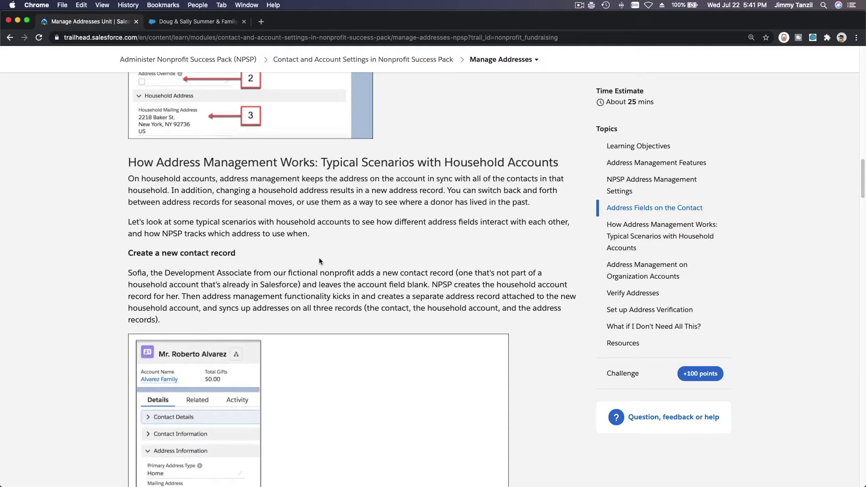
scroll(320, 261, "down", 3)
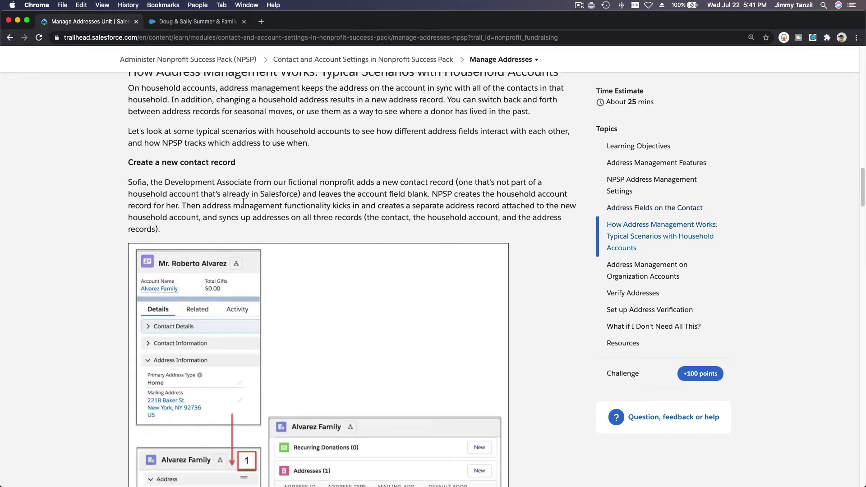
scroll(198, 184, "down", 1)
scroll(198, 183, "down", 2)
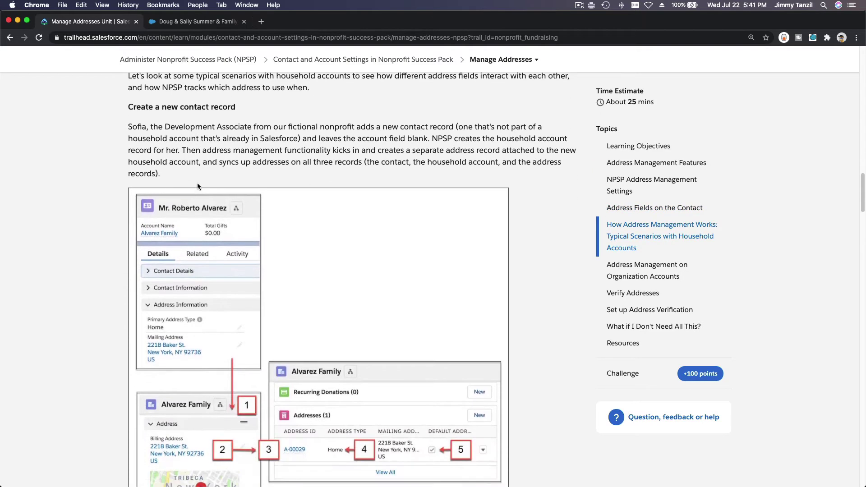
scroll(198, 186, "down", 4)
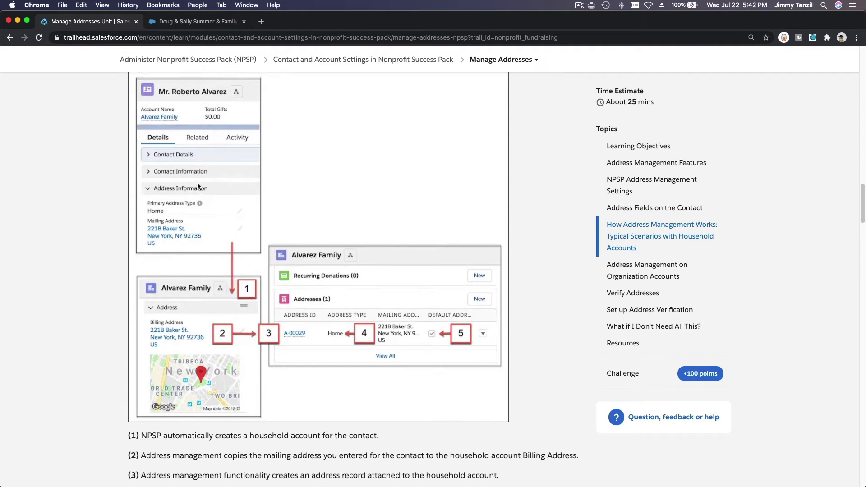
scroll(197, 186, "up", 2)
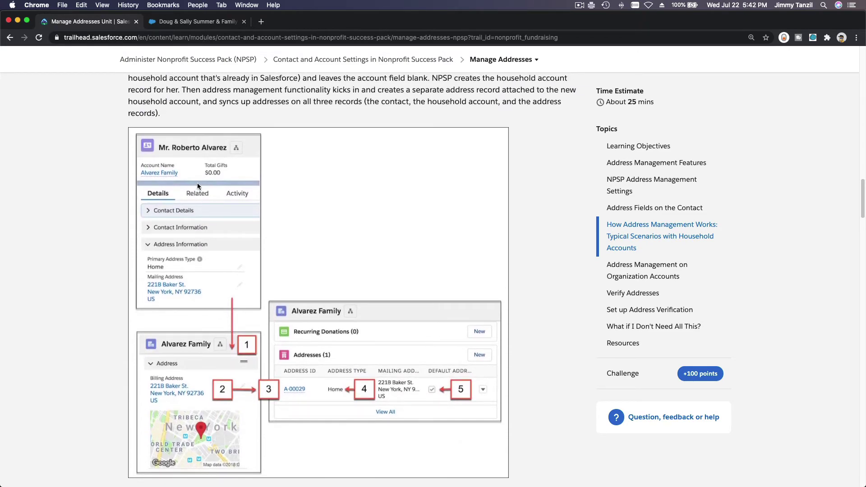
scroll(197, 185, "up", 2)
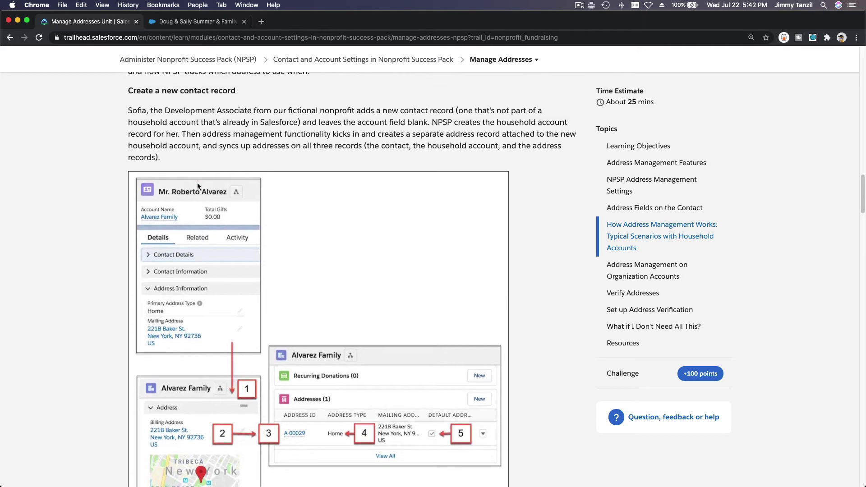
scroll(197, 185, "down", 7)
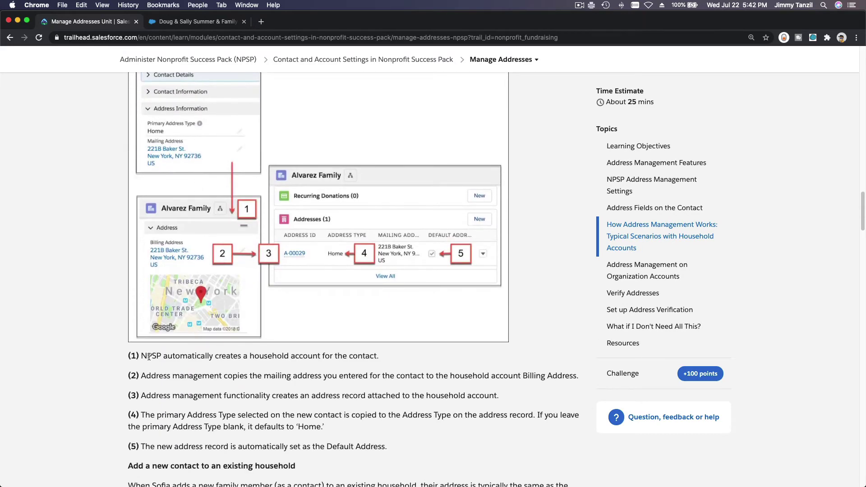
Highlight explanation lines (1) to (3), emphasising 'Billing' in line (2).
left_click_drag(148, 357, 380, 360)
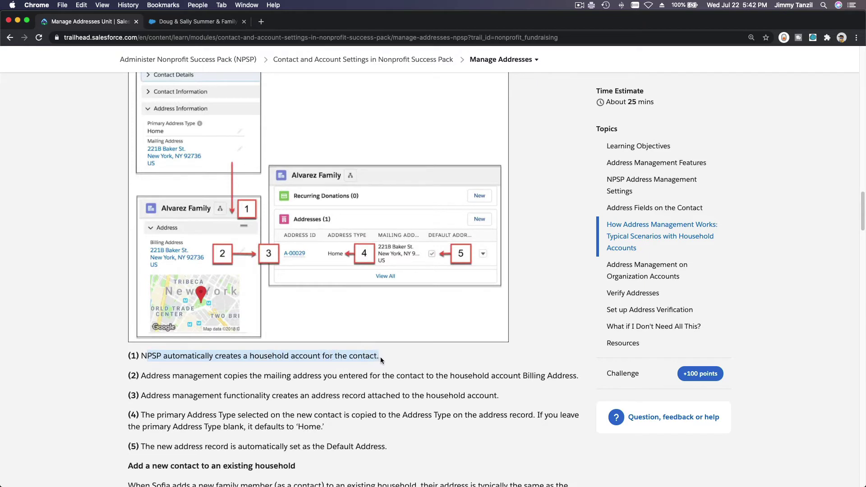
triple_click(381, 357)
triple_click(238, 377)
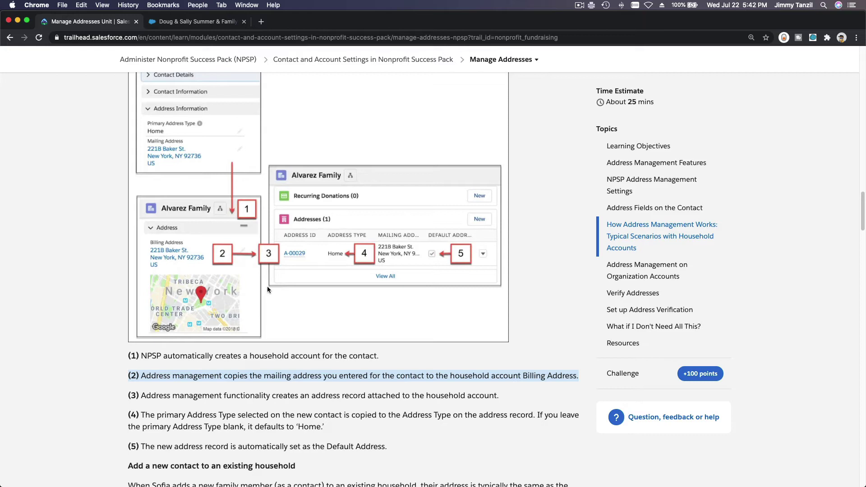
double_click(542, 377)
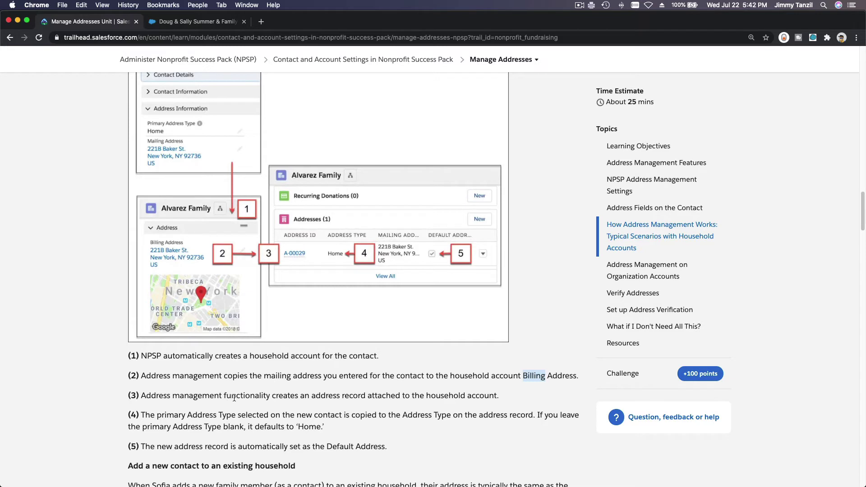
triple_click(428, 400)
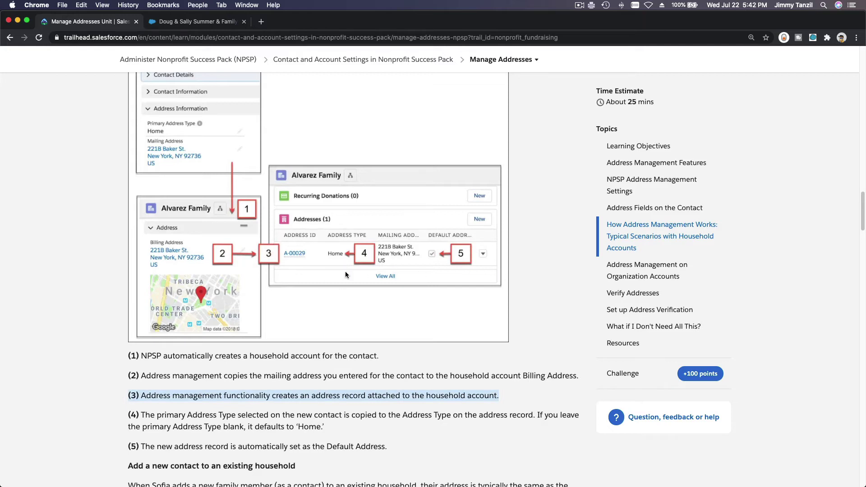
Highlight paragraph (4) on Address Type, the default 'Home', and 'Default Address' in line (5).
scroll(346, 274, "down", 1)
scroll(345, 272, "down", 3)
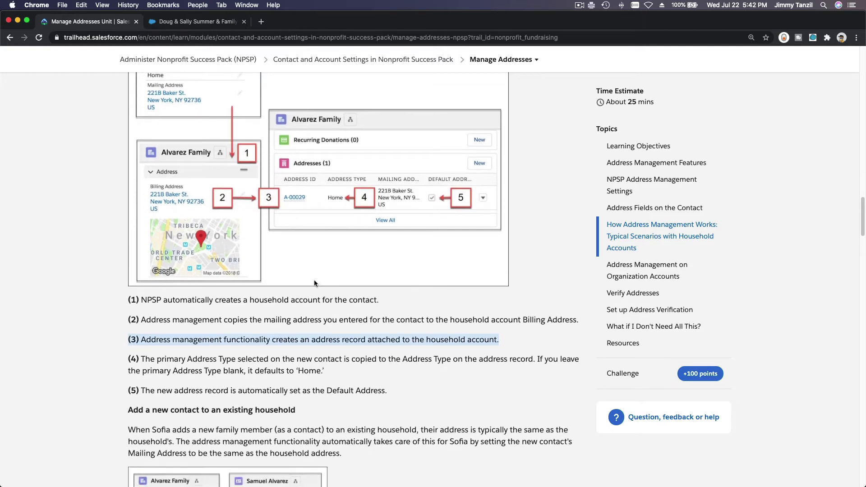
triple_click(188, 360)
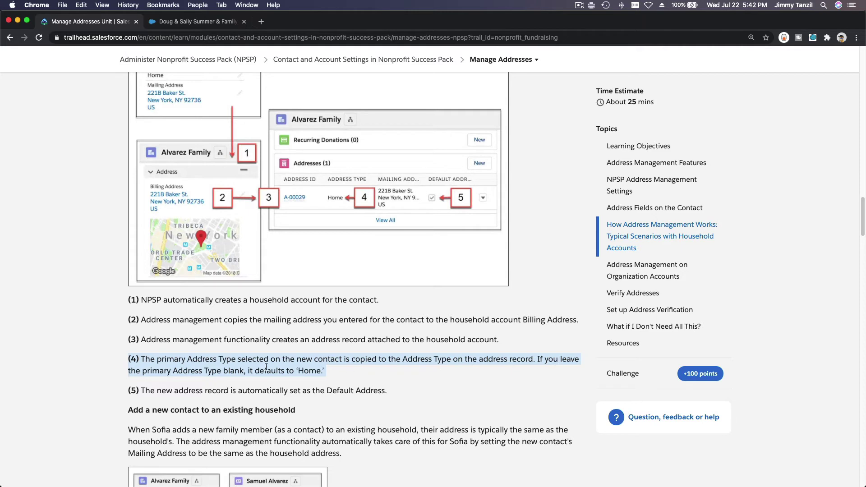
double_click(312, 373)
scroll(311, 373, "down", 1)
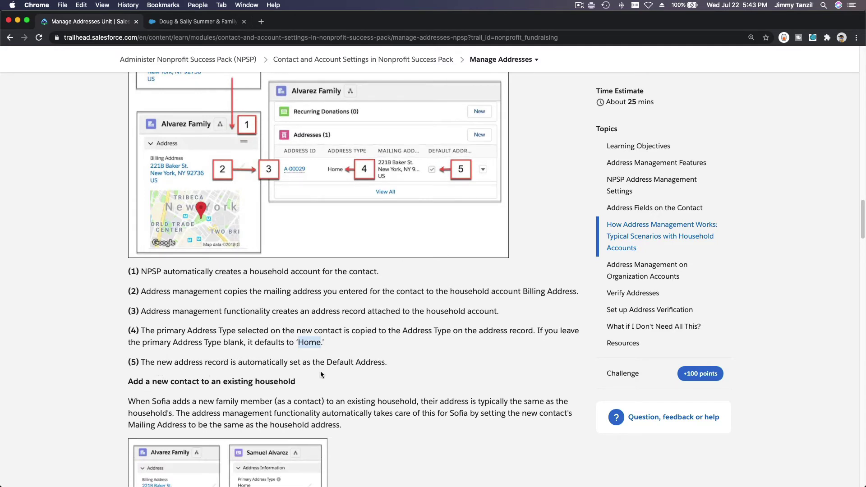
left_click_drag(326, 363, 372, 364)
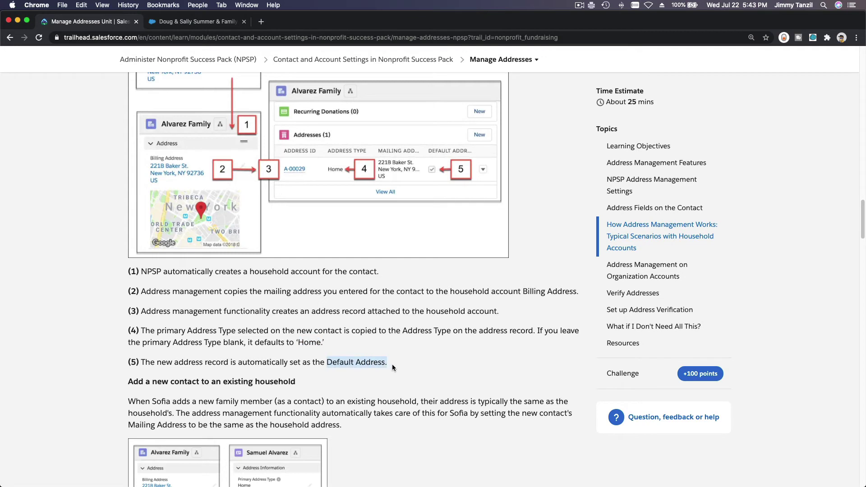
left_click(402, 392)
scroll(401, 392, "down", 5)
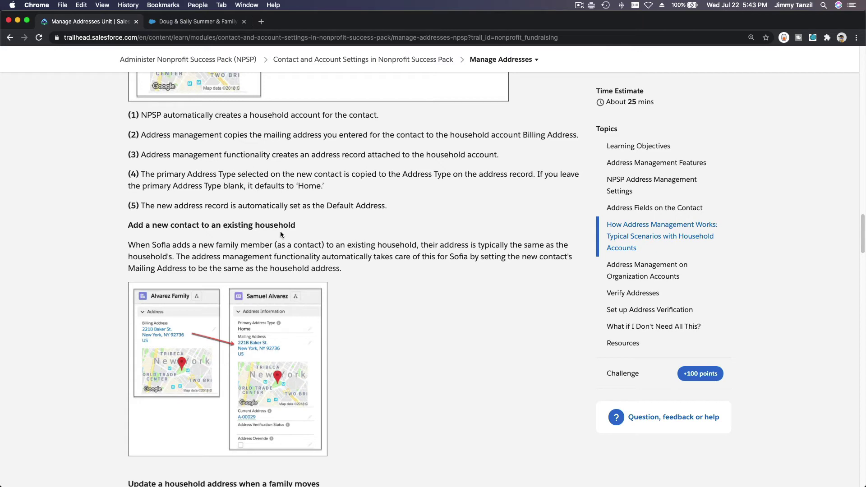
Read the 'Update a household address' paragraph, then return to the Salesforce household account.
scroll(280, 234, "down", 5)
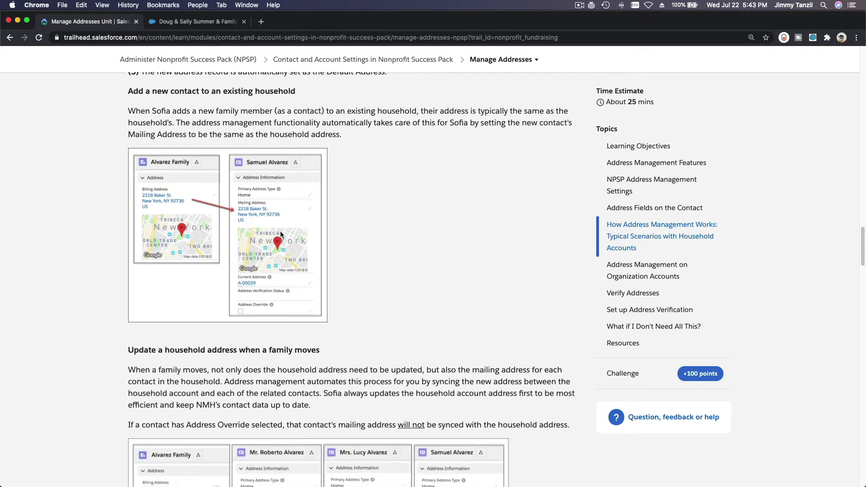
scroll(281, 234, "down", 2)
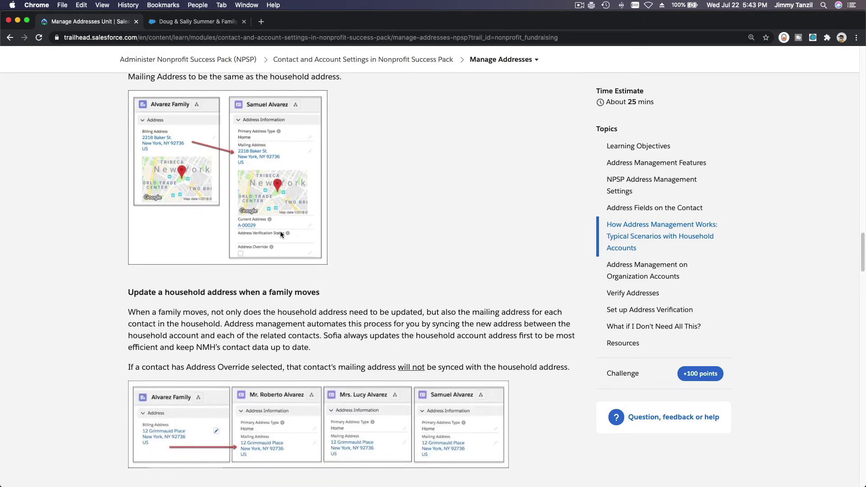
scroll(280, 234, "down", 3)
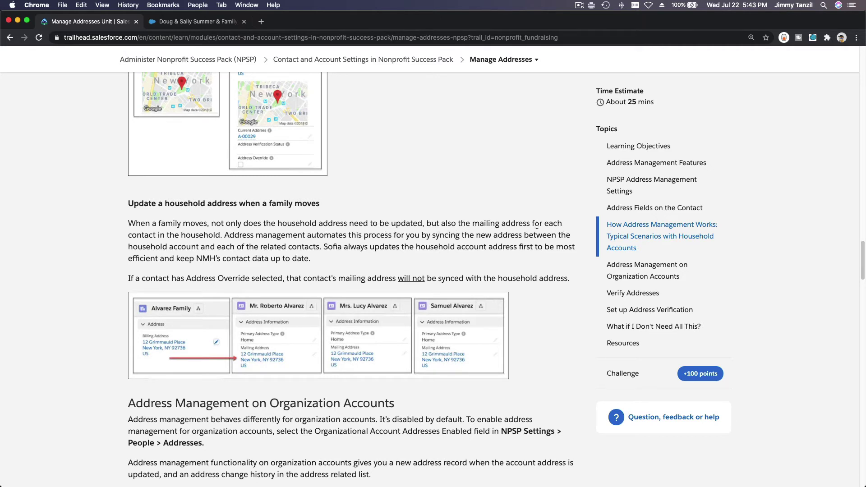
triple_click(250, 244)
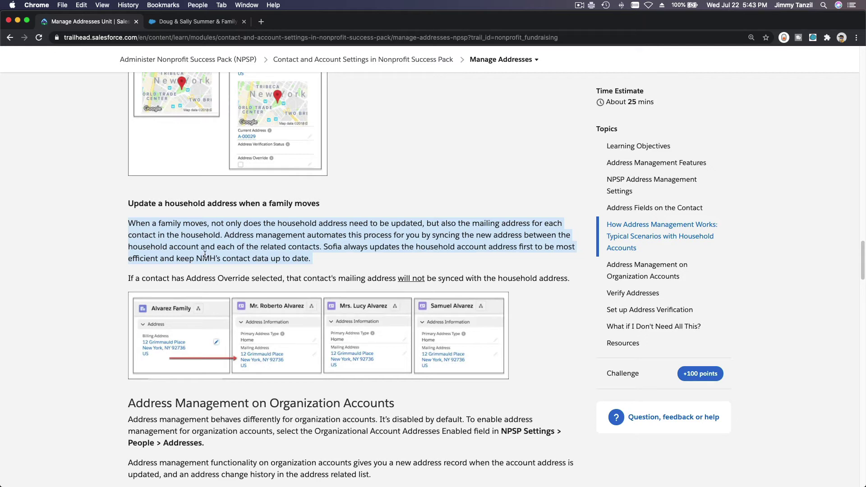
left_click(322, 258)
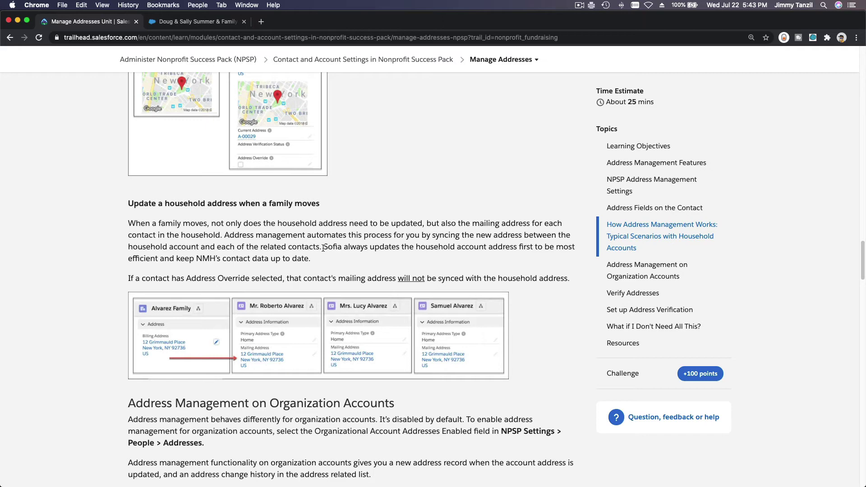
left_click(210, 22)
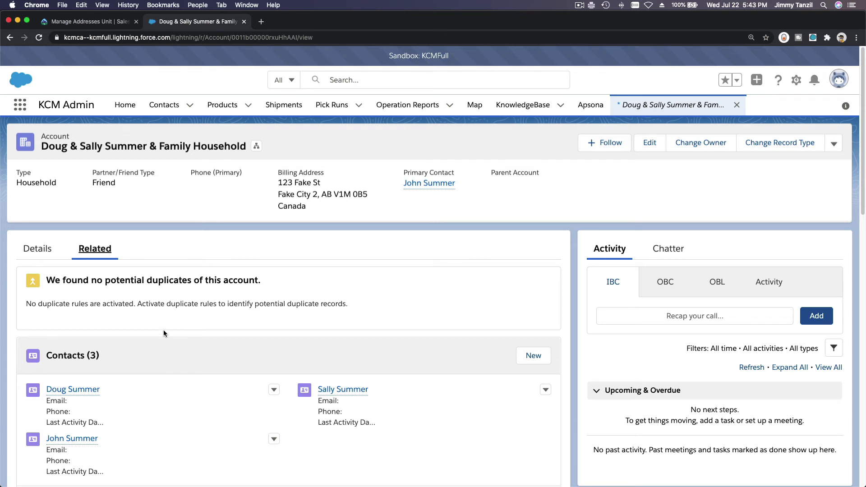
Open the first household member's contact and check its Address Information.
scroll(164, 334, "down", 5)
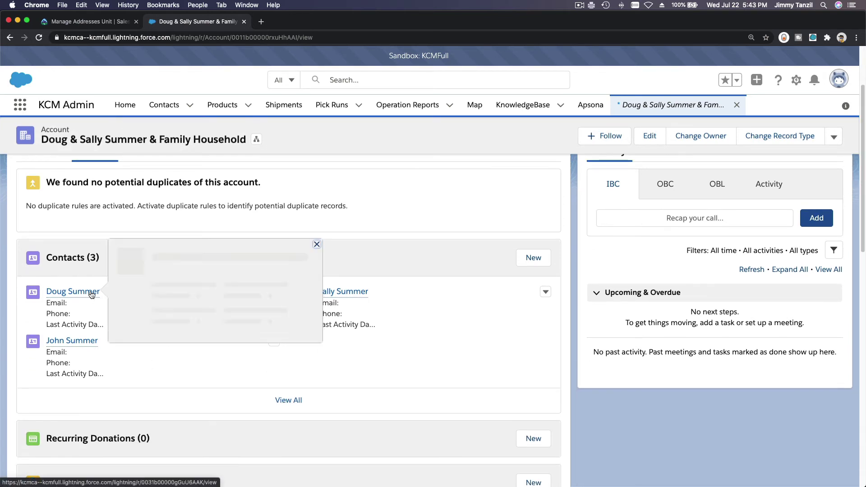
left_click(91, 294)
scroll(177, 315, "down", 7)
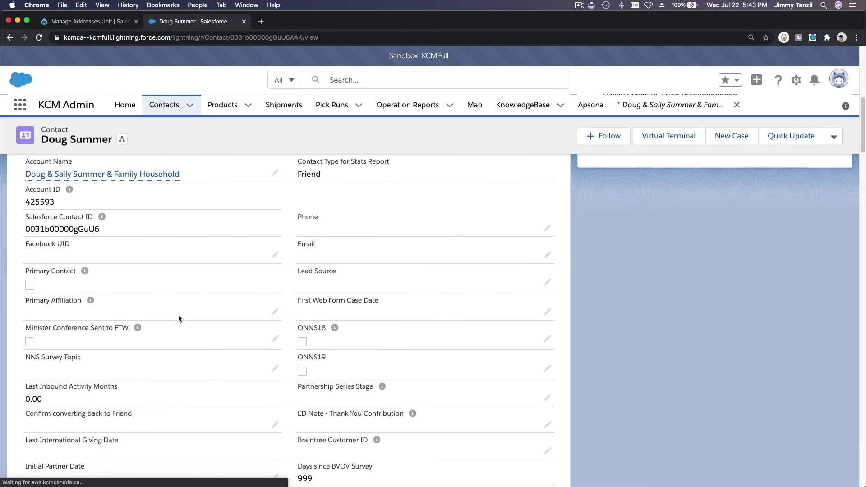
scroll(178, 318, "down", 10)
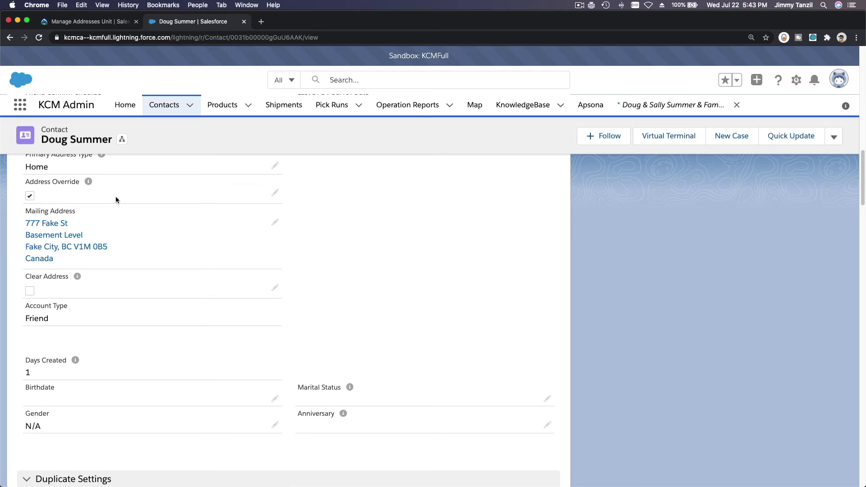
scroll(168, 188, "up", 10)
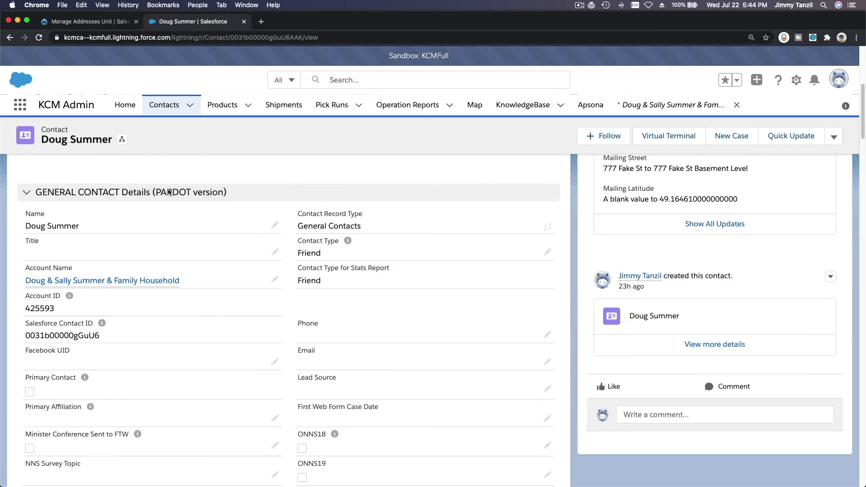
Go back to the household account and open the second member's contact Address Information.
left_click(98, 266)
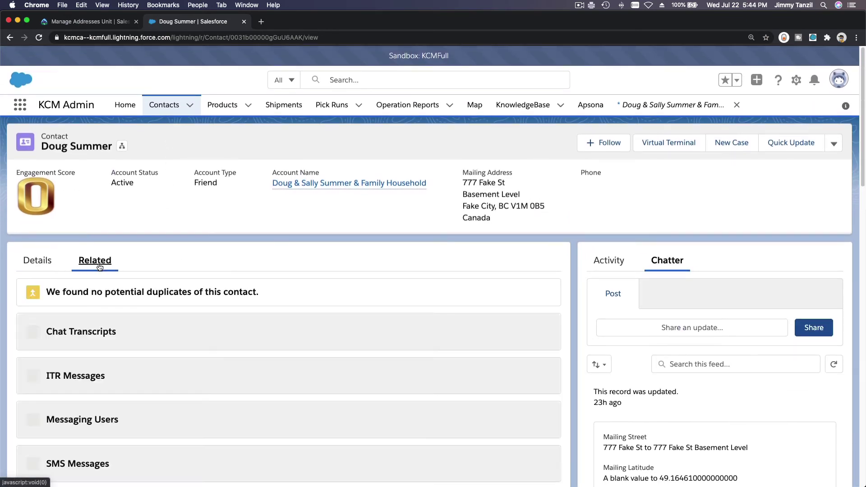
left_click(301, 184)
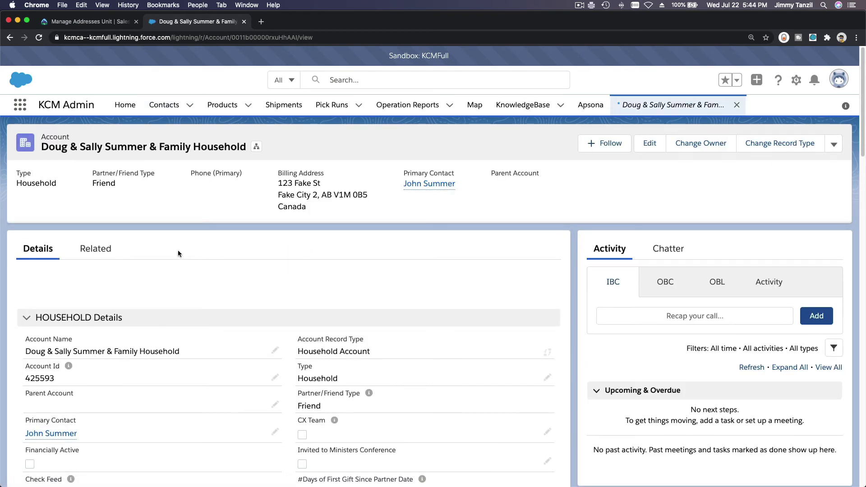
left_click(95, 249)
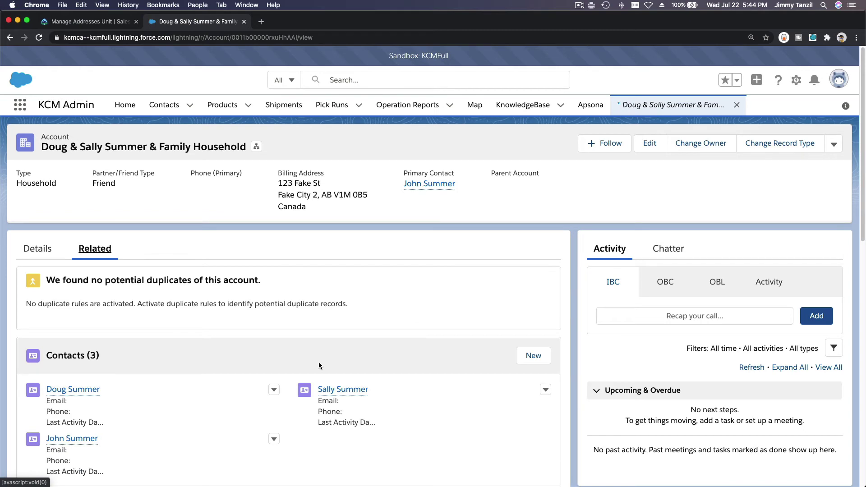
left_click(343, 389)
scroll(294, 273, "down", 10)
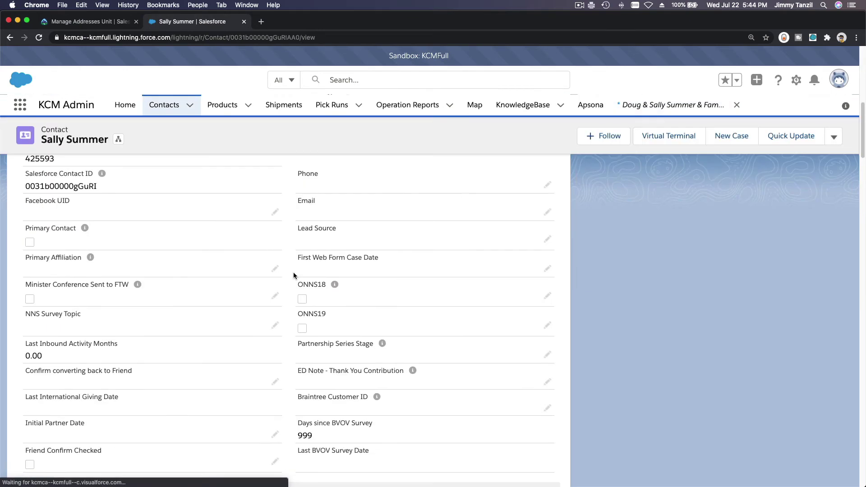
scroll(294, 272, "down", 8)
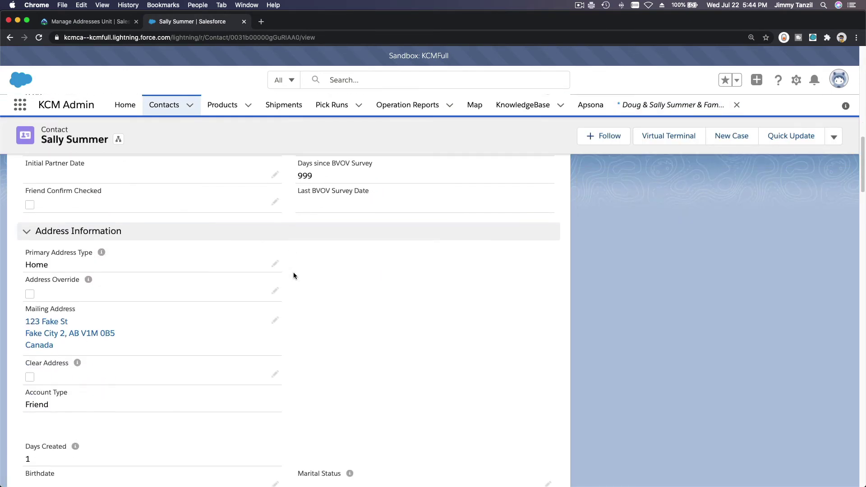
scroll(293, 275, "down", 1)
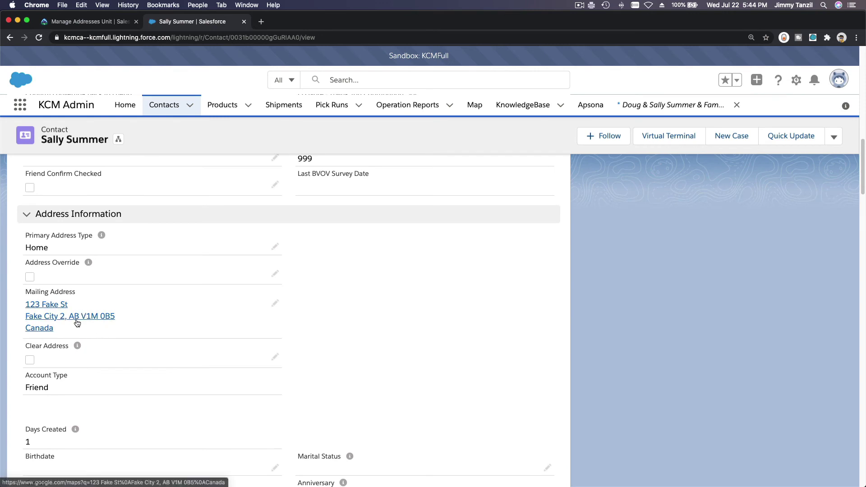
Return to the lesson and highlight the Verify Addresses heading and the word SmartyStreets.
left_click(93, 25)
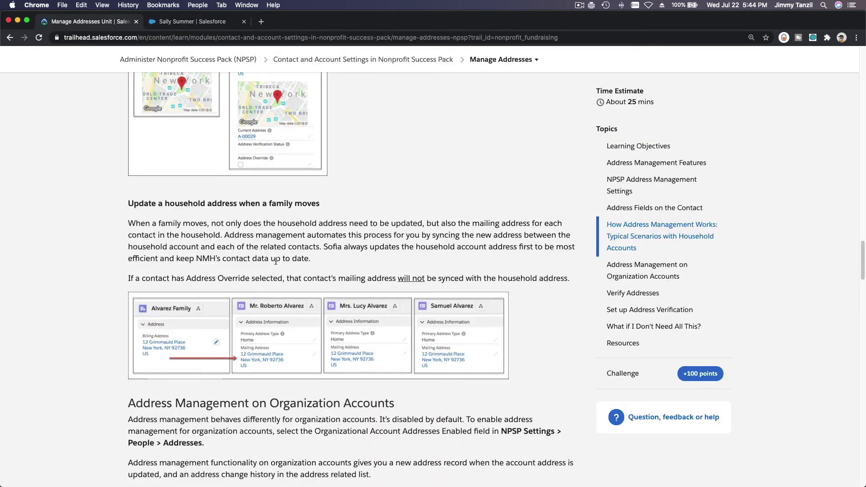
scroll(275, 260, "down", 10)
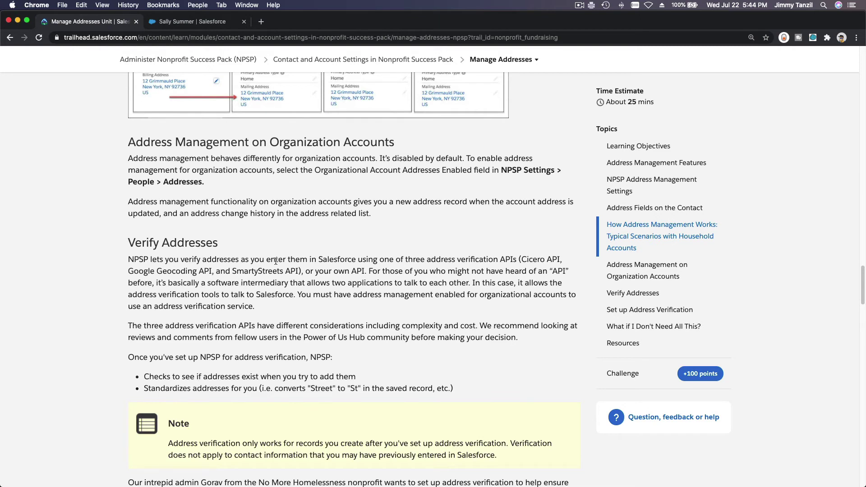
triple_click(139, 244)
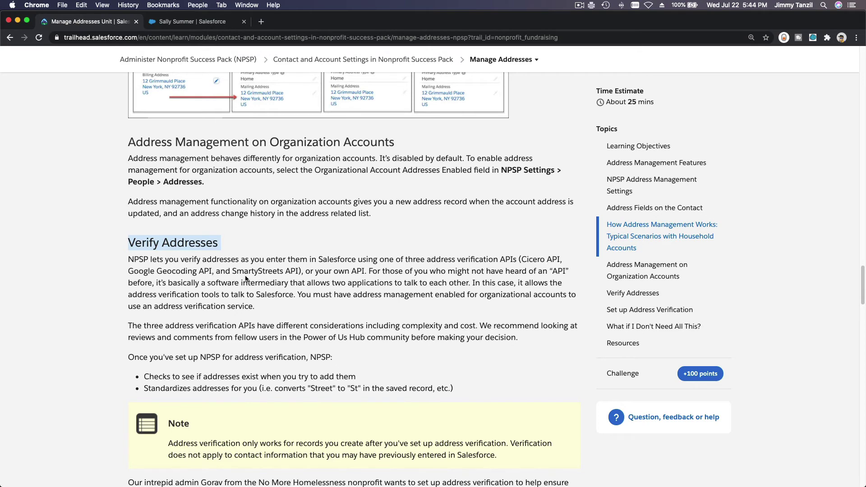
scroll(244, 270, "down", 2)
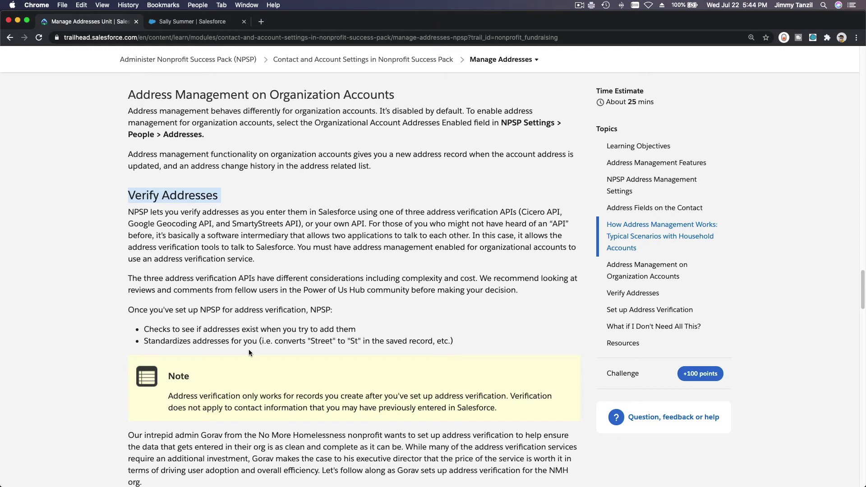
left_click(246, 222)
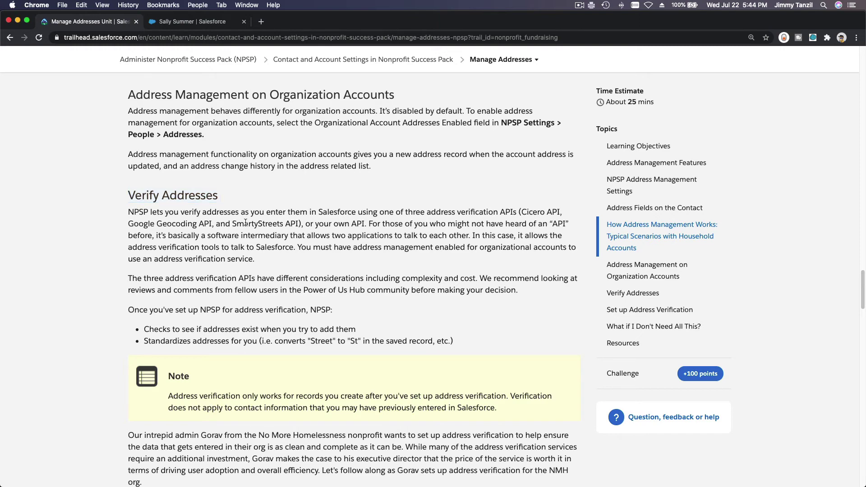
double_click(246, 222)
Read on past 'What if I Don't Need All This?' to the Resources and Quiz sections.
scroll(245, 224, "down", 5)
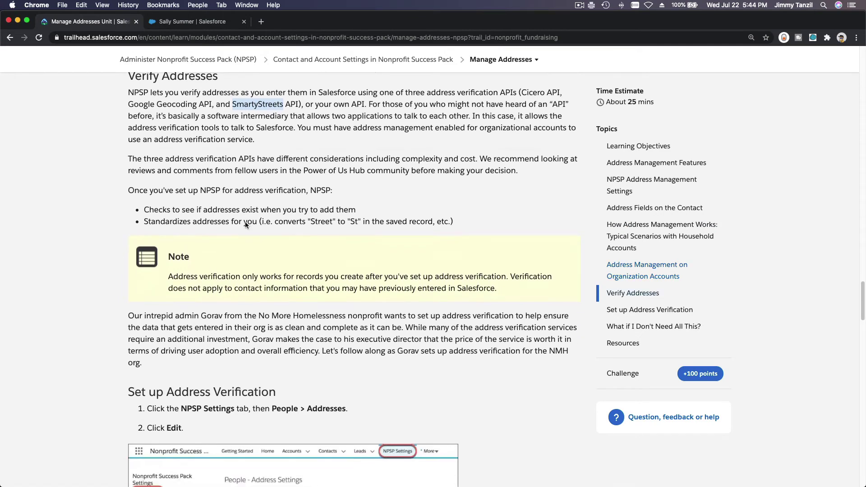
scroll(246, 224, "down", 3)
scroll(331, 376, "down", 1)
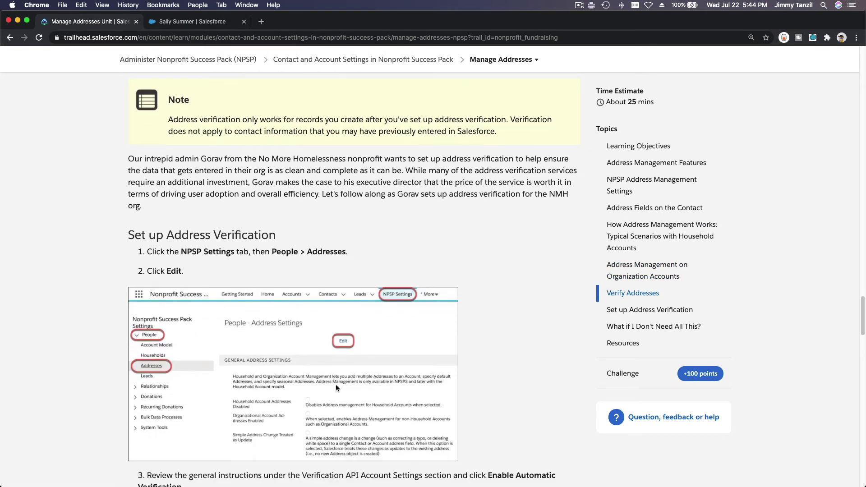
scroll(294, 342, "down", 4)
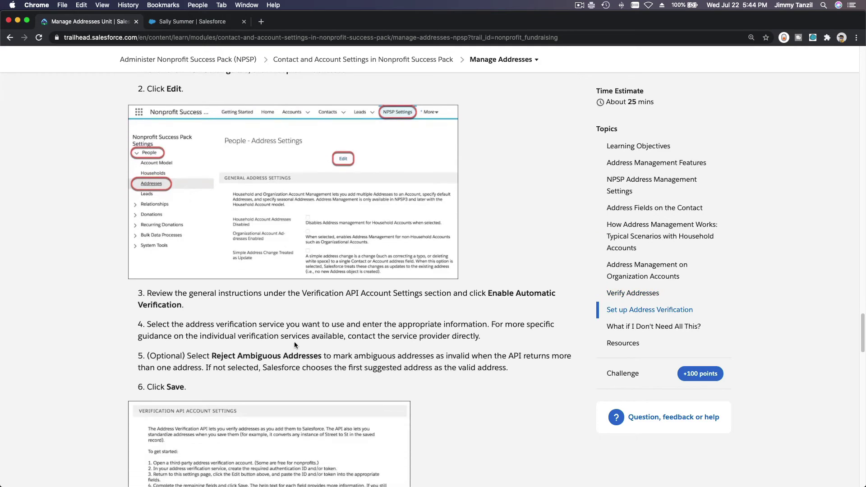
scroll(294, 342, "down", 3)
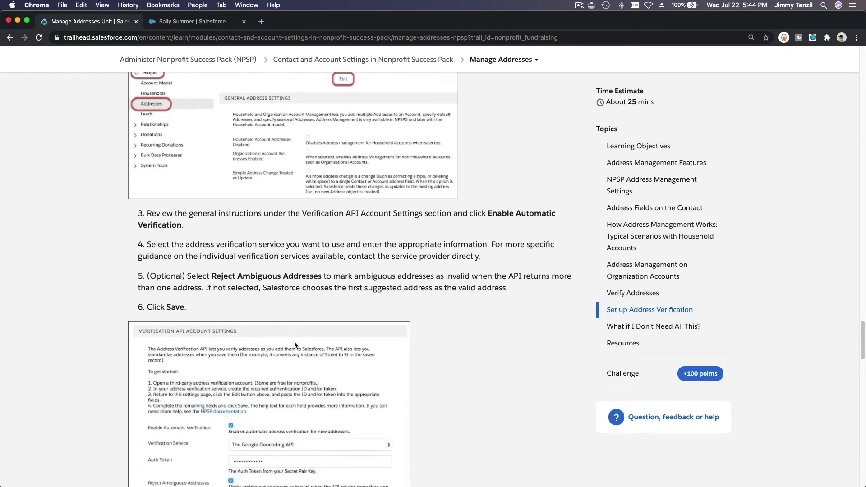
scroll(270, 357, "down", 3)
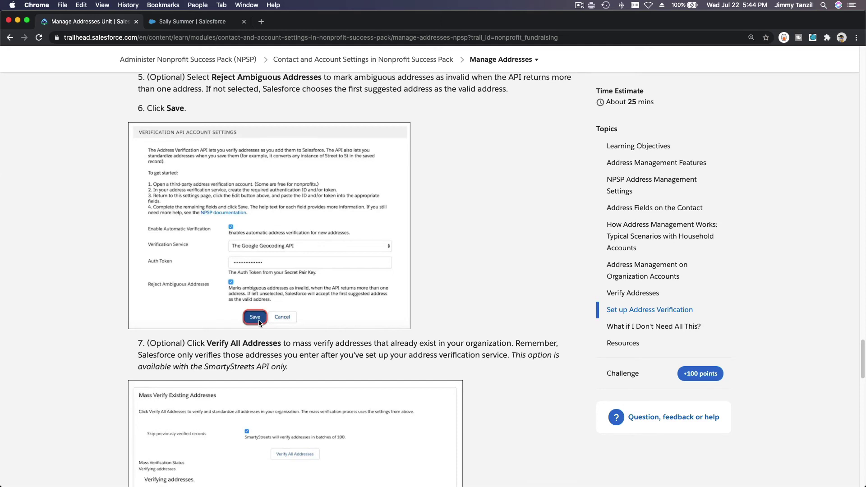
scroll(266, 325, "down", 2)
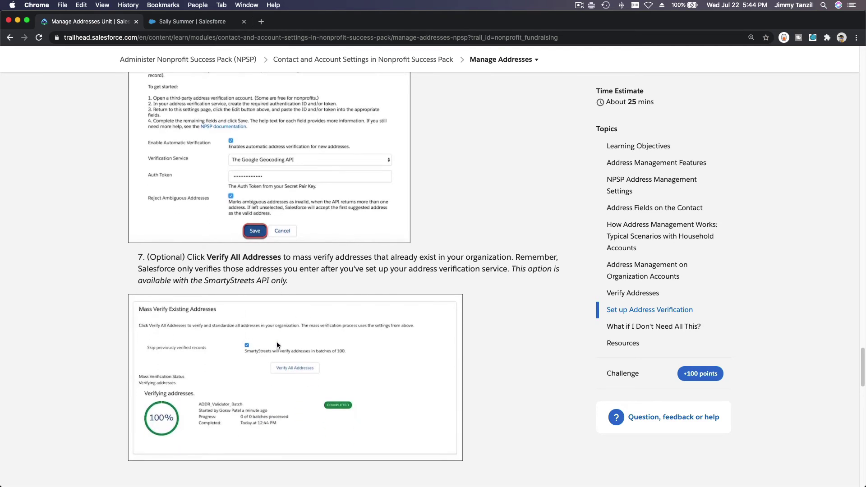
scroll(279, 316, "down", 3)
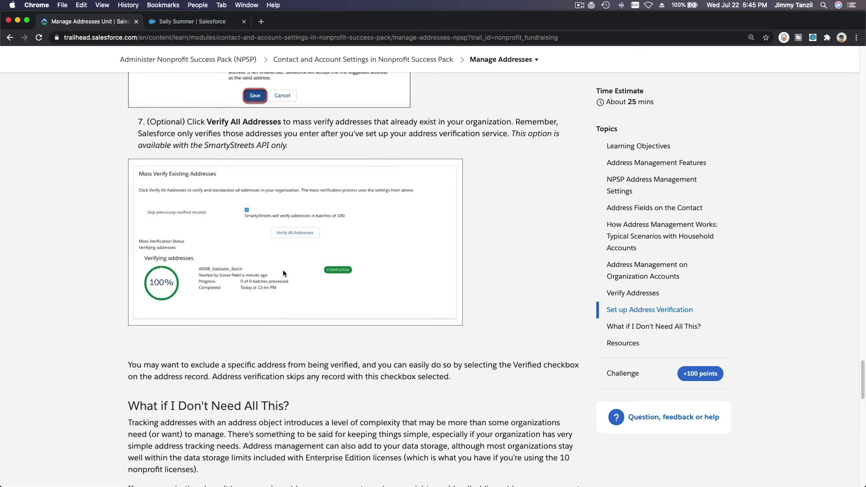
scroll(283, 270, "down", 8)
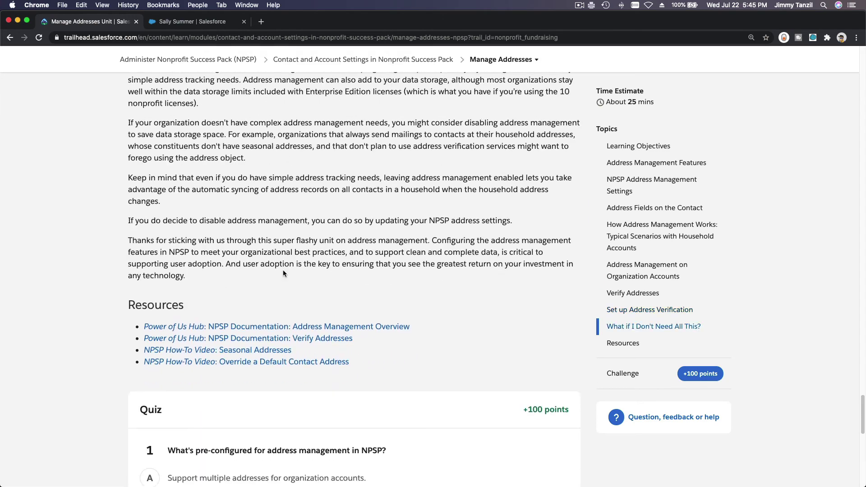
Open the contact's household account and look over its five Addresses and three Contacts.
left_click(186, 22)
scroll(182, 167, "up", 15)
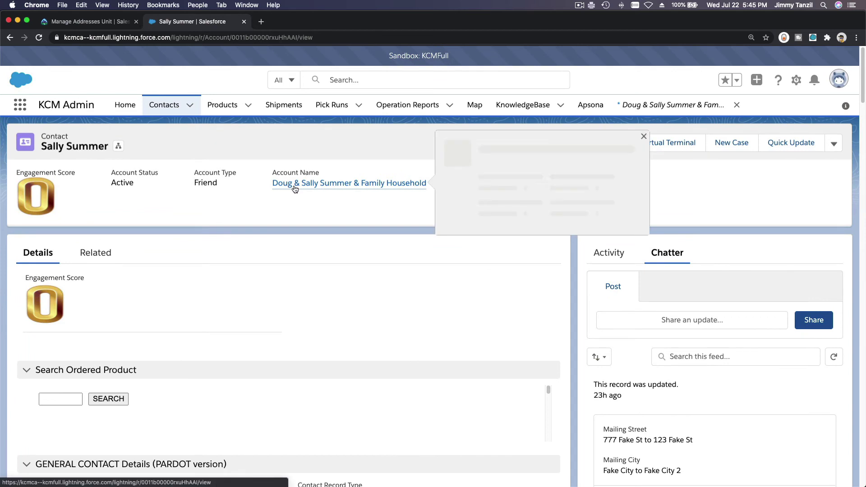
left_click(293, 185)
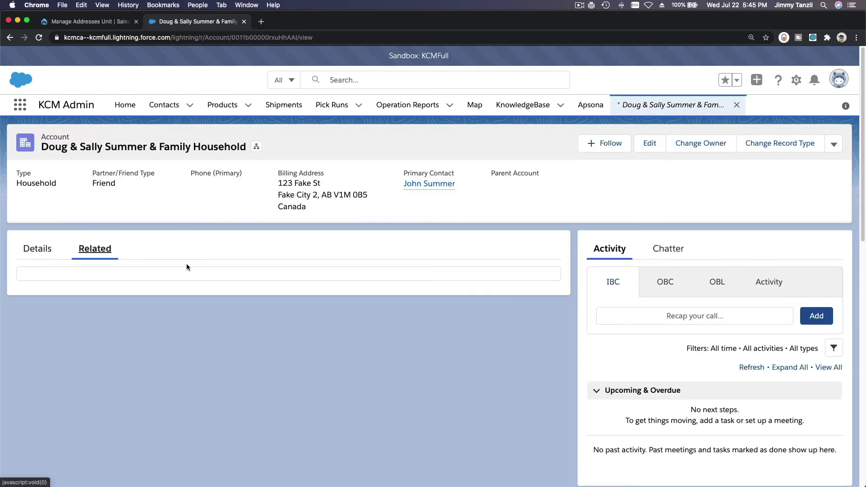
scroll(232, 284, "down", 9)
scroll(232, 283, "down", 3)
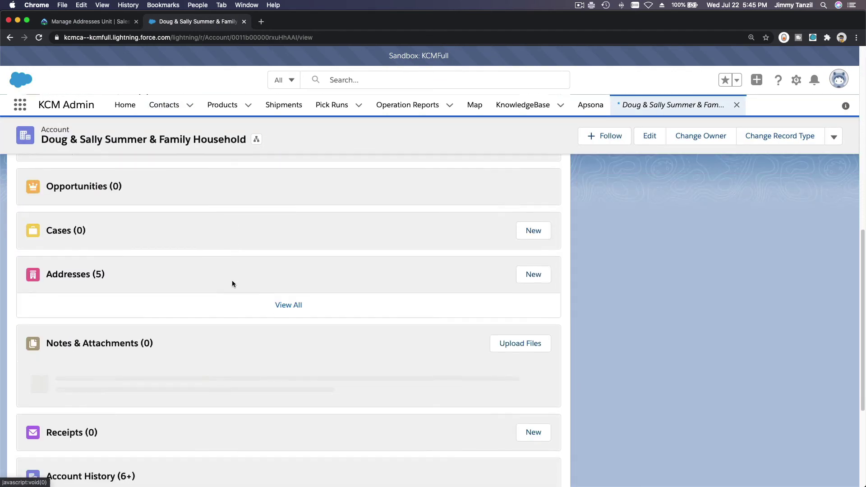
scroll(183, 383, "down", 2)
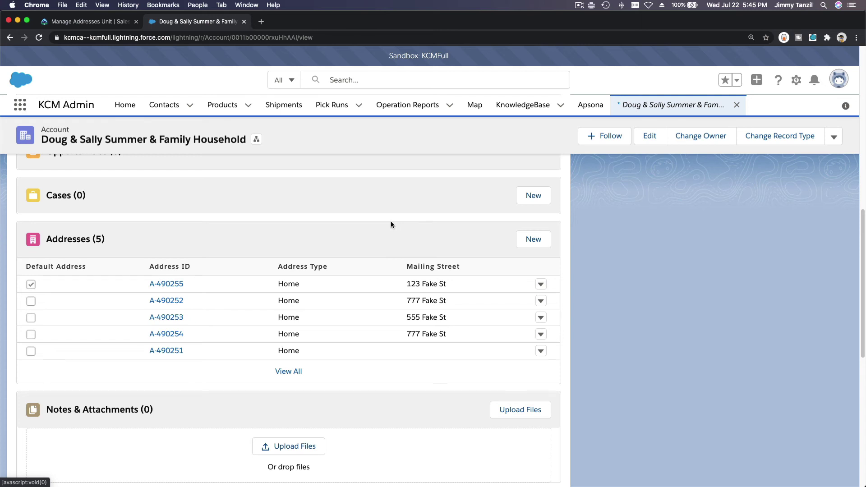
scroll(391, 224, "up", 15)
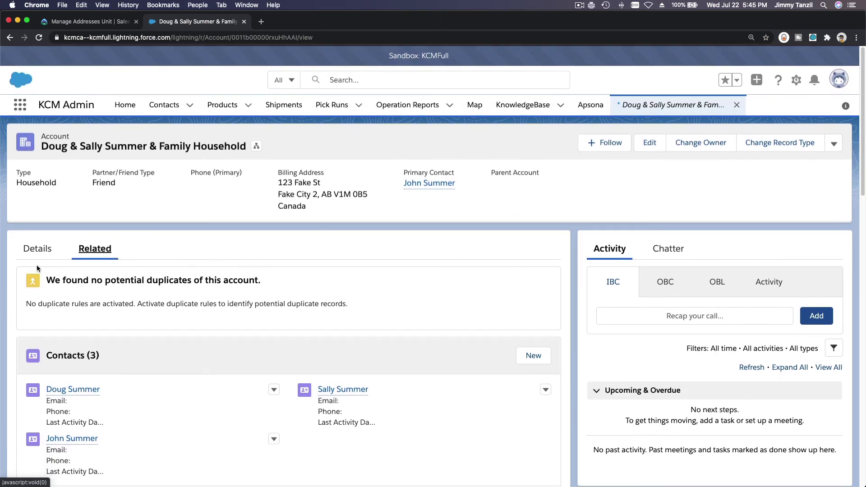
Create a General Contacts record in the household with the new person's first and last name.
left_click(527, 362)
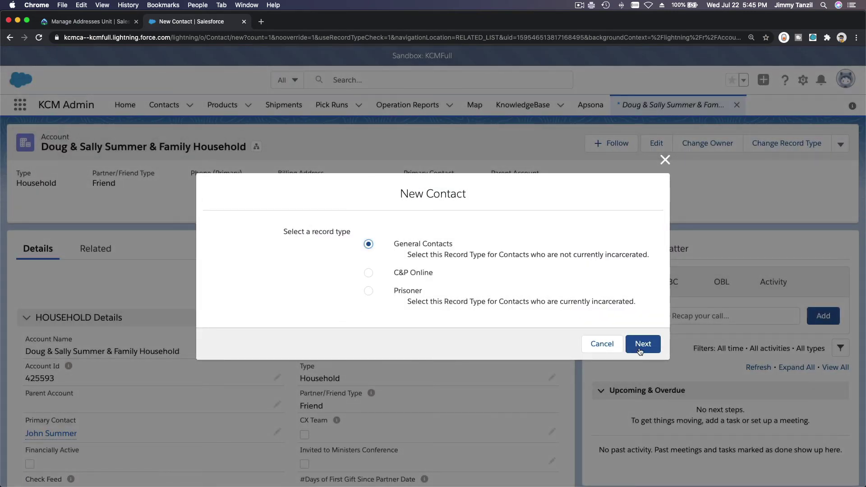
left_click(640, 345)
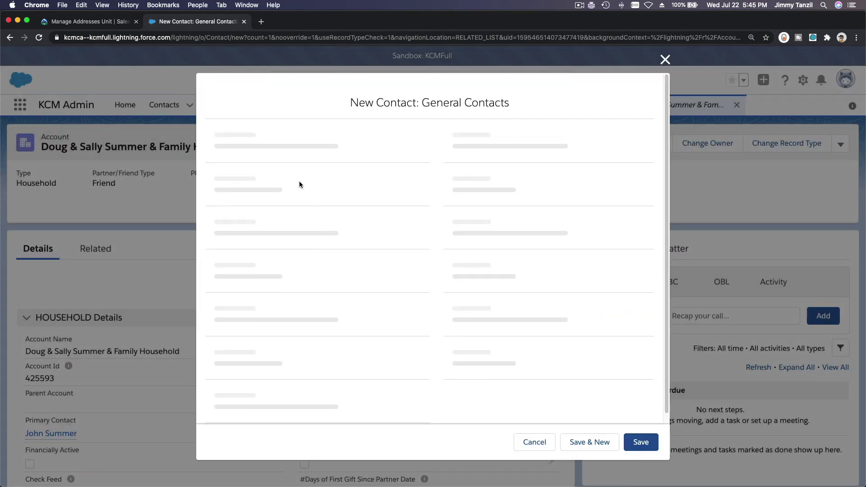
left_click(294, 212)
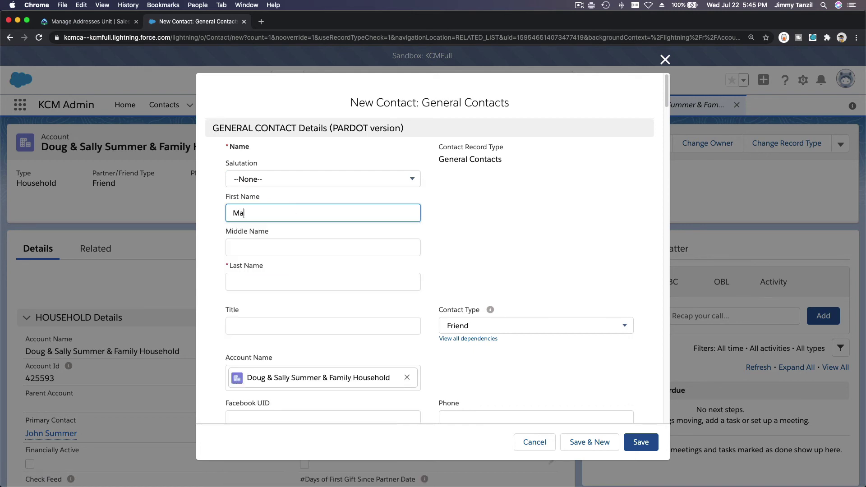
key("Tab")
key("Tab")
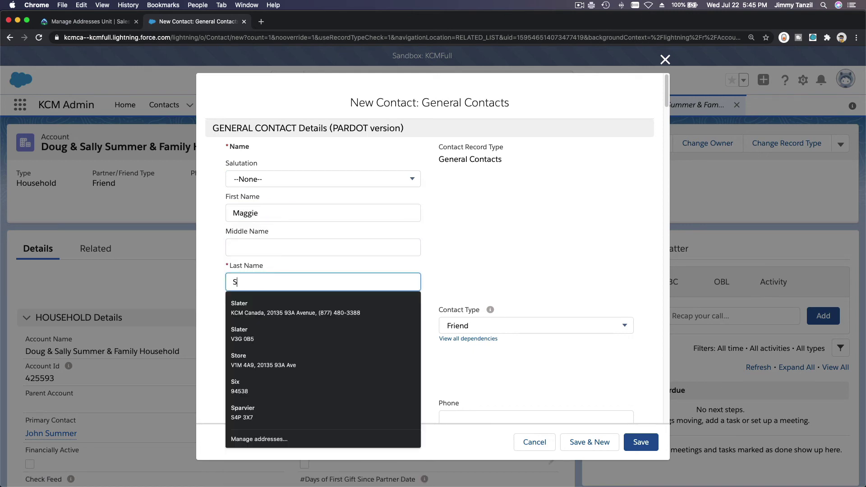
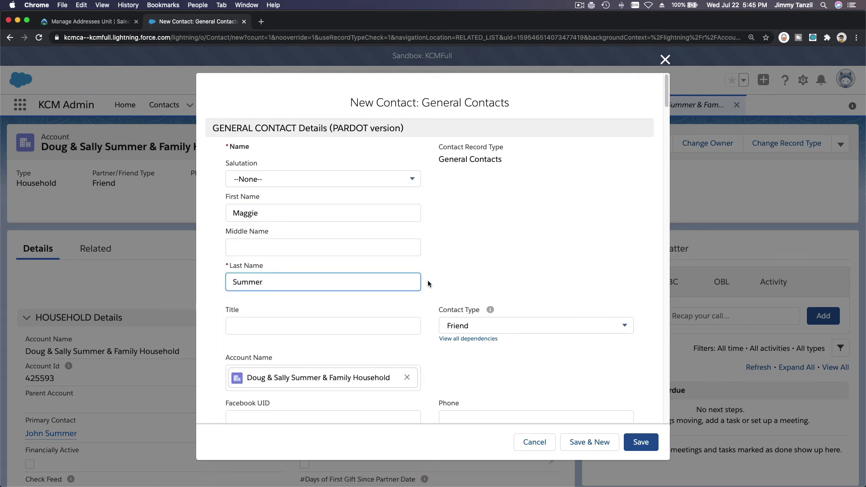
left_click(479, 361)
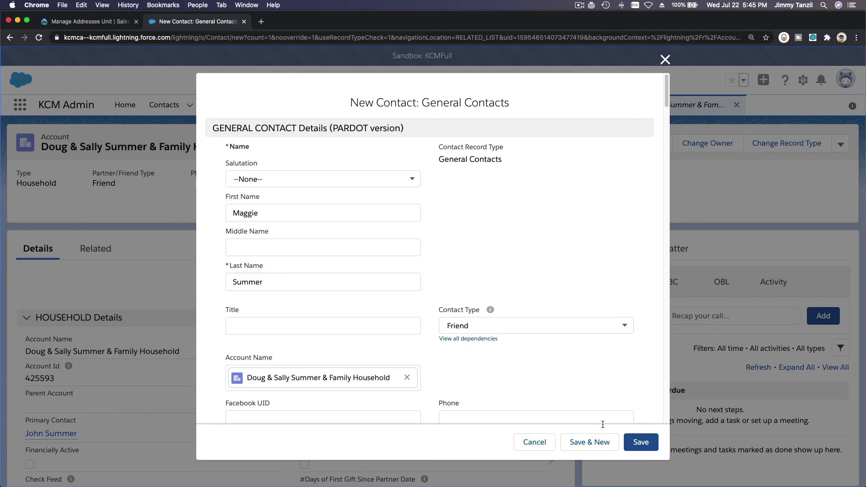
left_click(642, 445)
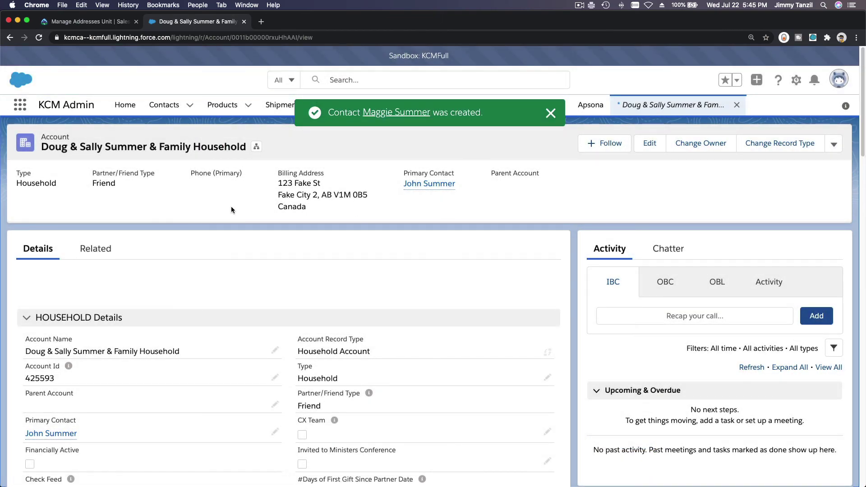
Open the new contact, confirm its Home mailing address is 123 Fake St, then return to Trailhead.
left_click(93, 248)
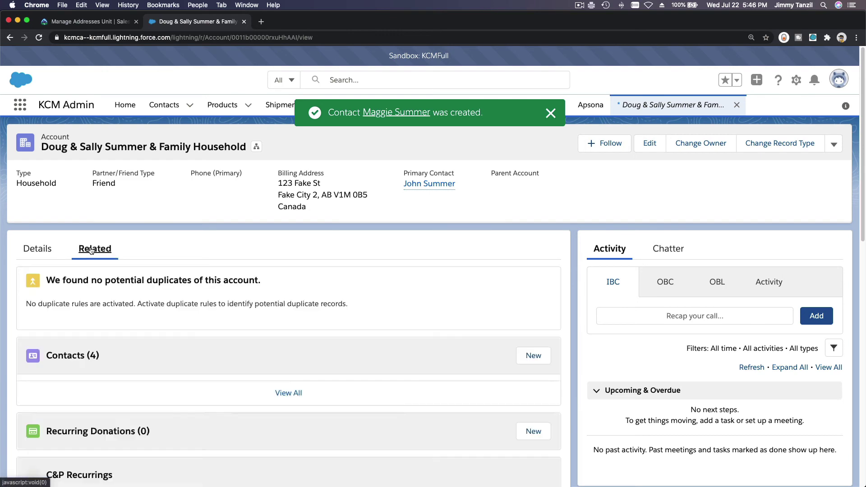
left_click(77, 389)
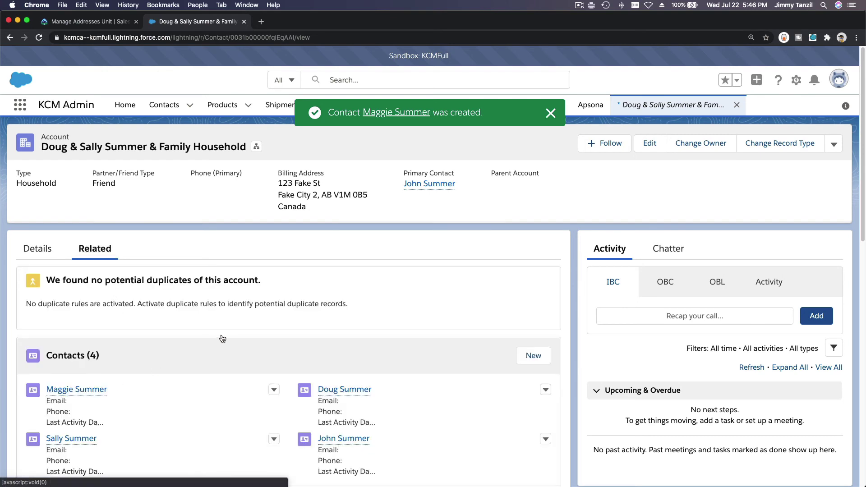
scroll(221, 335, "down", 15)
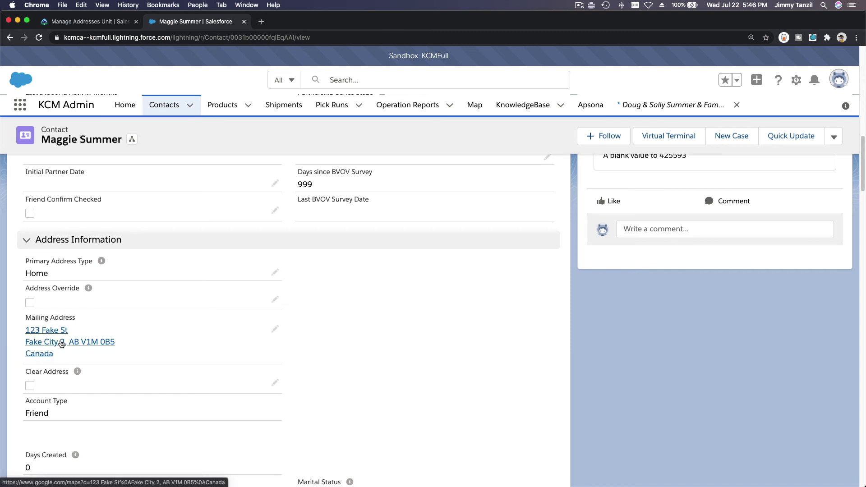
left_click(95, 22)
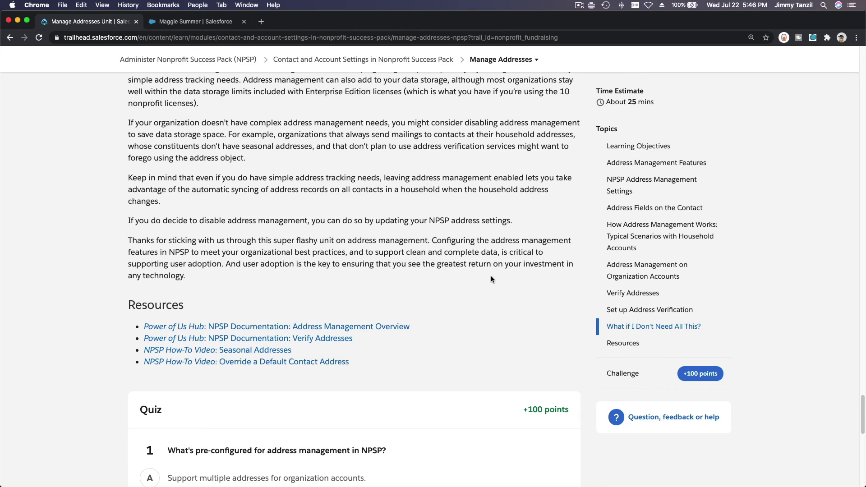
Answer question 1 with B and question 2 with D, then check the quiz.
scroll(525, 281, "down", 5)
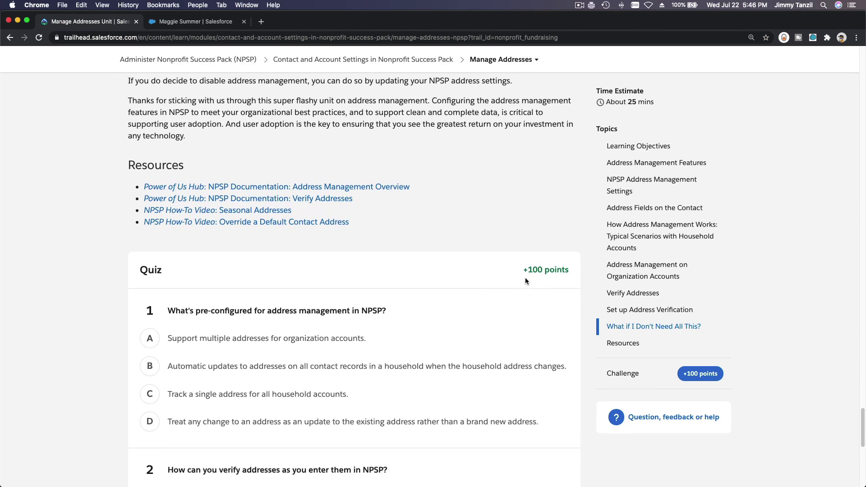
scroll(526, 281, "down", 3)
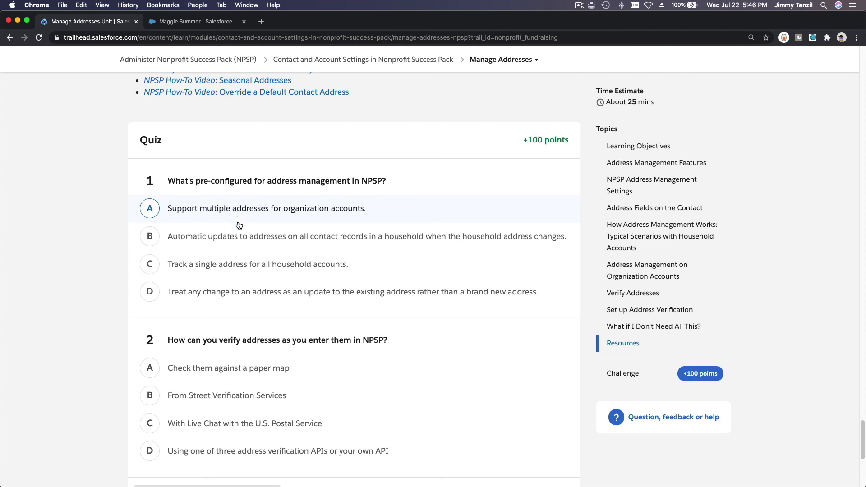
left_click(241, 249)
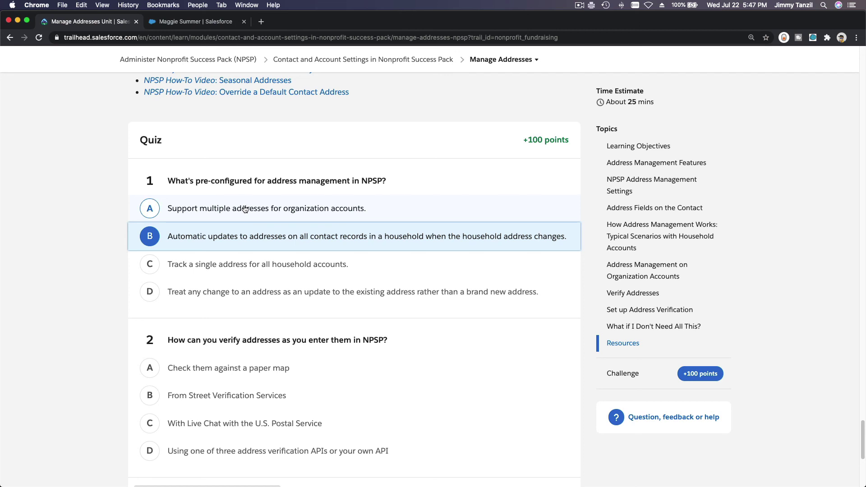
scroll(244, 208, "down", 4)
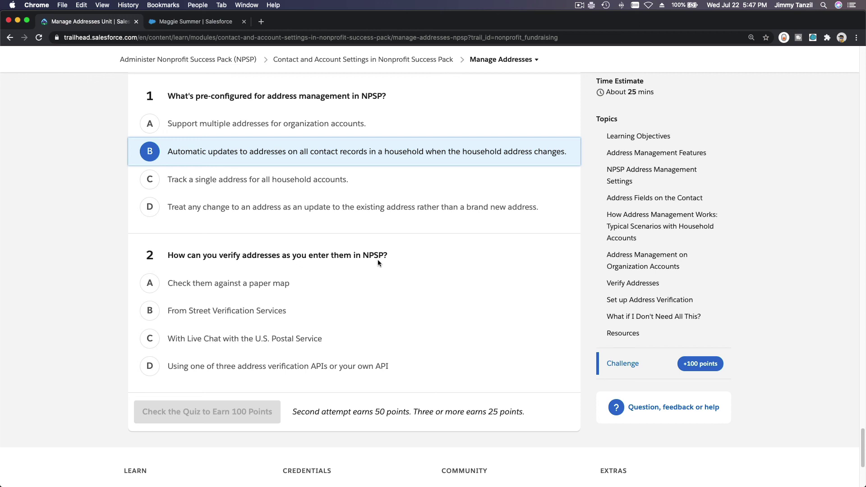
scroll(378, 261, "down", 1)
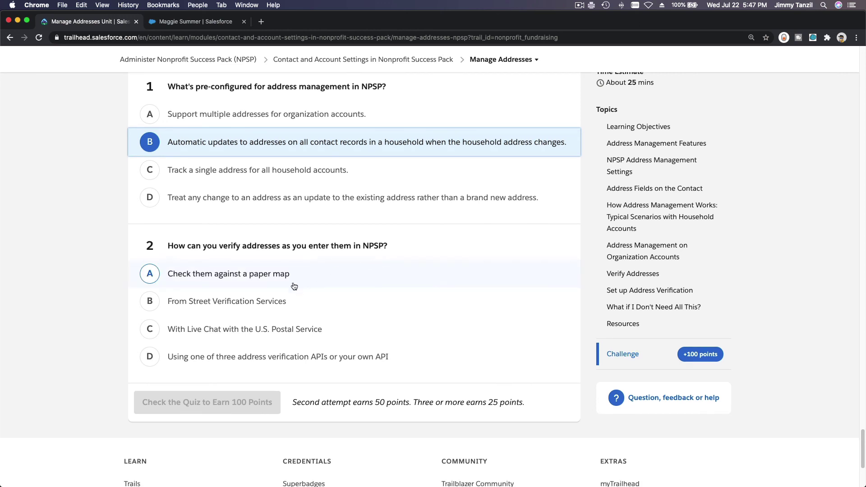
left_click(286, 361)
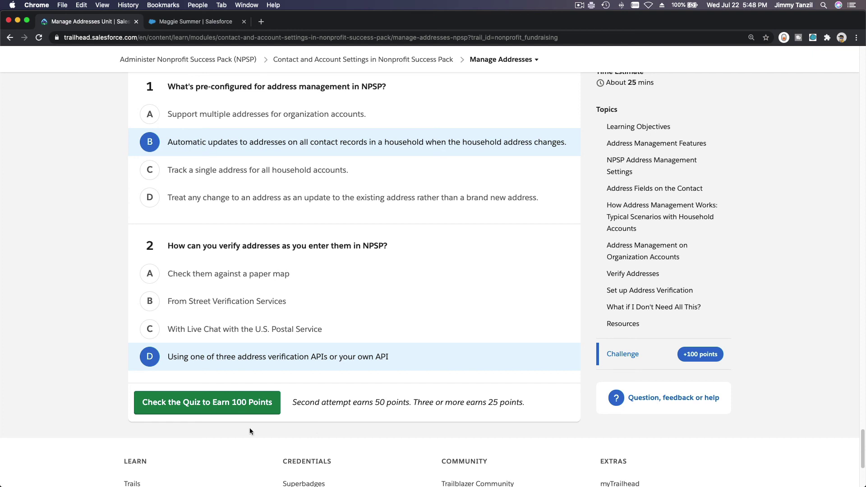
left_click(201, 402)
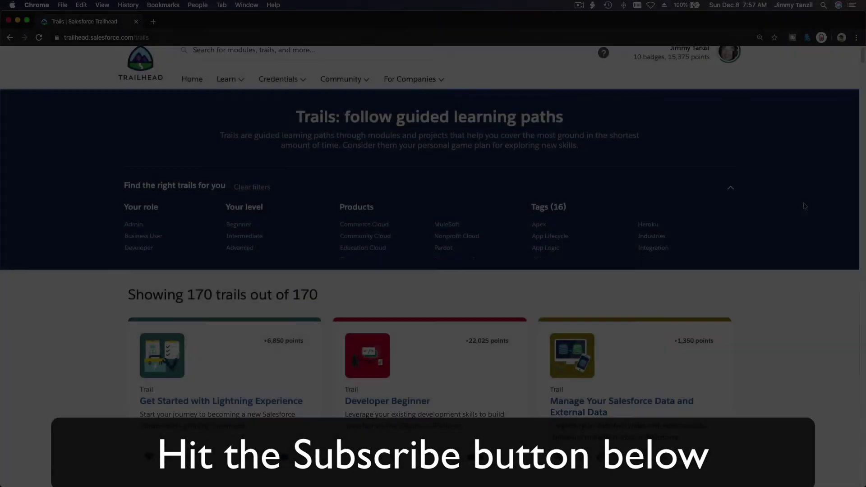
scroll(804, 207, "down", 20)
scroll(804, 206, "down", 20)
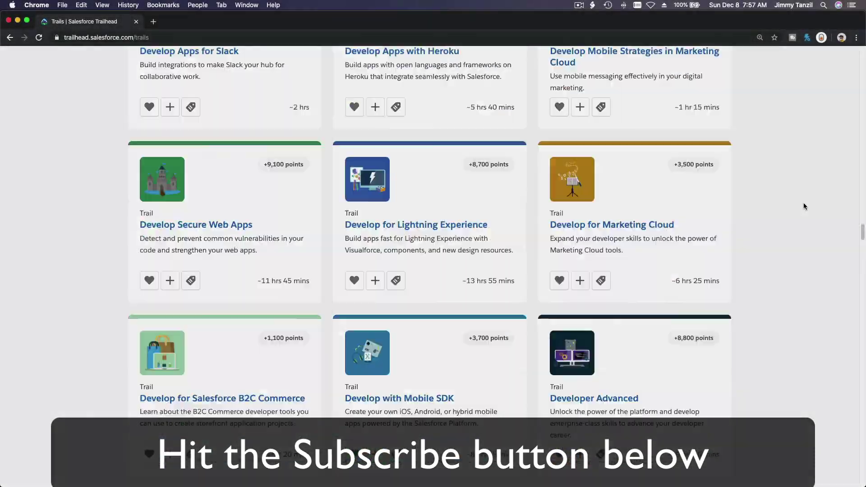